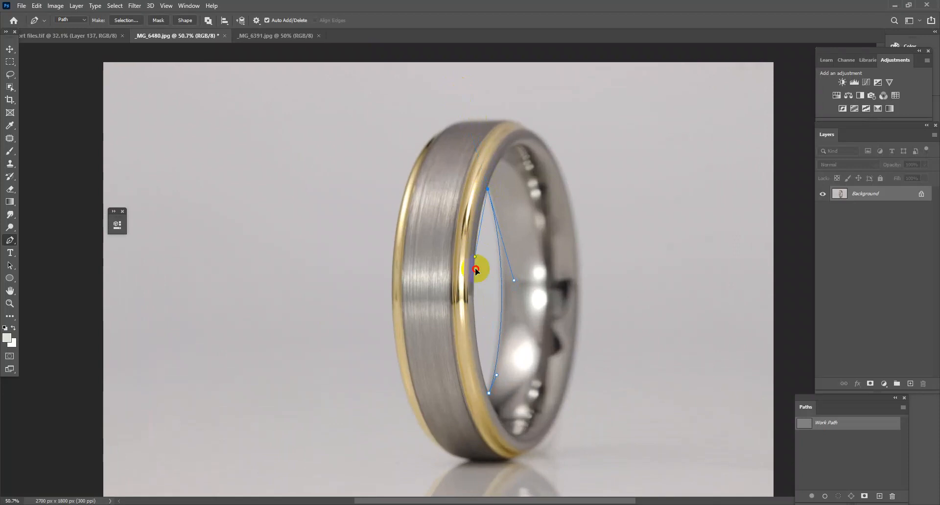
# Close the path around the ring's inner opening and trace the outer left edge upward from the base with the Pen tool.
pyautogui.moveTo(489, 394); pyautogui.dragTo(501, 431)
pyautogui.moveTo(444, 398); pyautogui.dragTo(485, 446)
pyautogui.click(499, 447)
pyautogui.moveTo(368, 340); pyautogui.dragTo(456, 349)
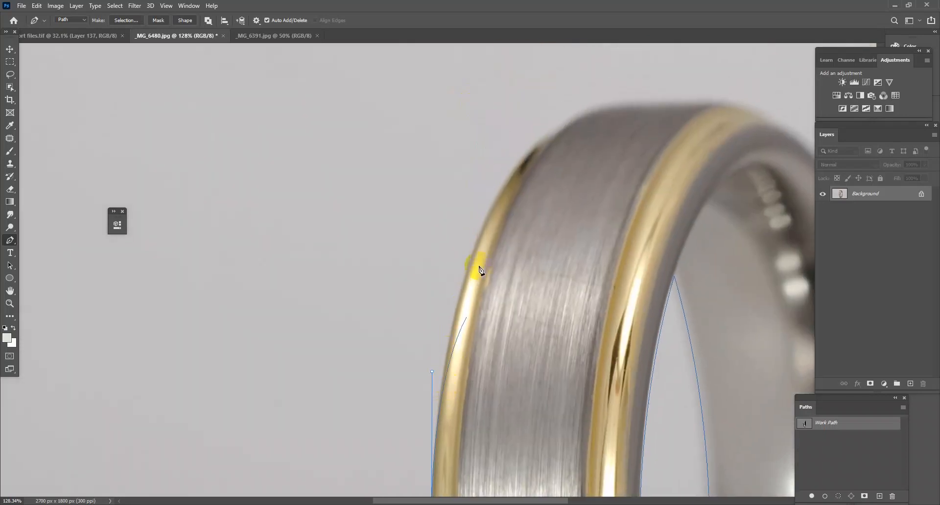
# Continue the outer path around the ring's upper left shoulder and across its top edge.
pyautogui.moveTo(501, 183); pyautogui.dragTo(541, 116)
pyautogui.moveTo(622, 105); pyautogui.dragTo(690, 97)
pyautogui.hotkey('ctrl', 'z')
pyautogui.moveTo(542, 115); pyautogui.dragTo(572, 108)
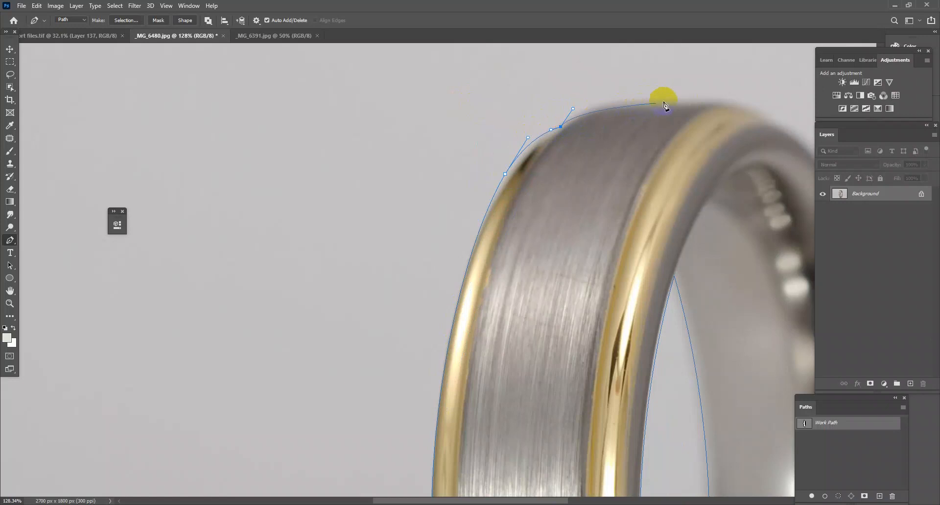
pyautogui.moveTo(666, 101); pyautogui.dragTo(621, 194)
pyautogui.moveTo(649, 260); pyautogui.dragTo(609, 267)
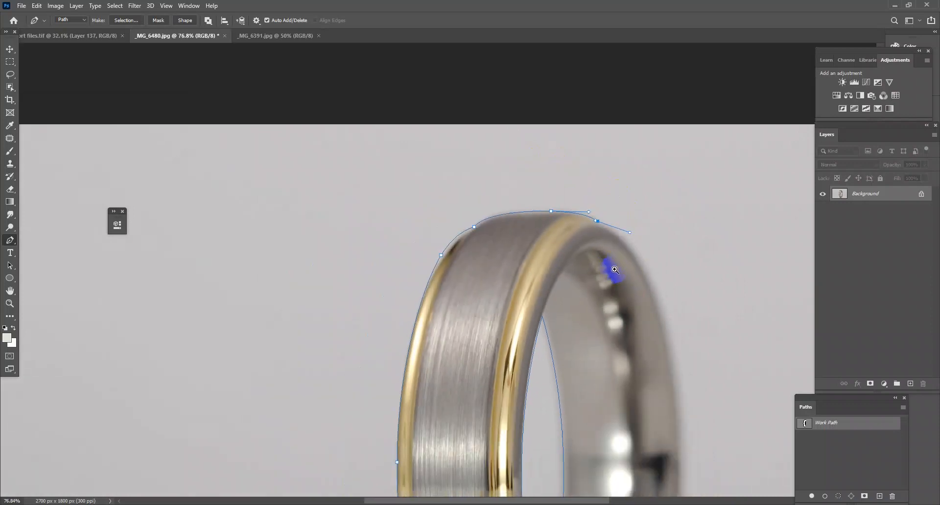
# Trace the ring's outer right edge down to the base and close the outer path.
pyautogui.moveTo(697, 402); pyautogui.dragTo(617, 159)
pyautogui.moveTo(634, 294); pyautogui.dragTo(614, 277)
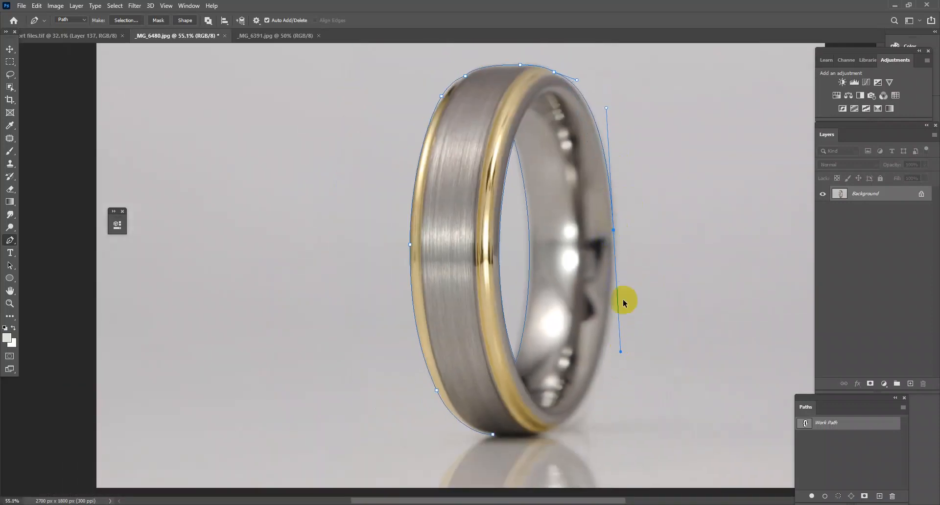
pyautogui.moveTo(617, 257); pyautogui.dragTo(619, 406)
pyautogui.moveTo(541, 436); pyautogui.dragTo(492, 438)
pyautogui.click(493, 435)
# Adjust the direction handles of the right-edge anchor so the curve fits the ring's outer right side.
pyautogui.keyDown('ctrl'); pyautogui.click(617, 267); pyautogui.keyUp('ctrl')
pyautogui.moveTo(619, 407); pyautogui.dragTo(616, 409)
pyautogui.moveTo(594, 226); pyautogui.dragTo(632, 284)
pyautogui.hotkey('ctrl', 'z')
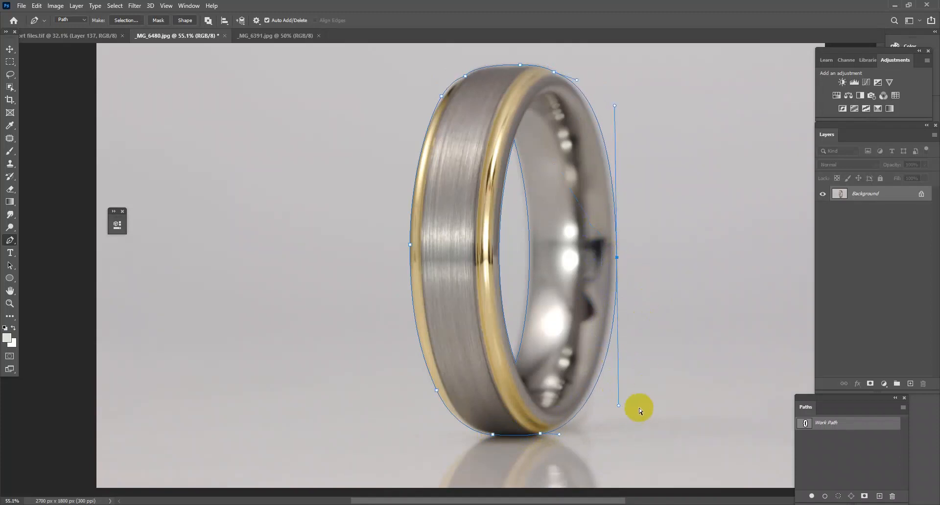
pyautogui.moveTo(618, 405); pyautogui.dragTo(618, 405)
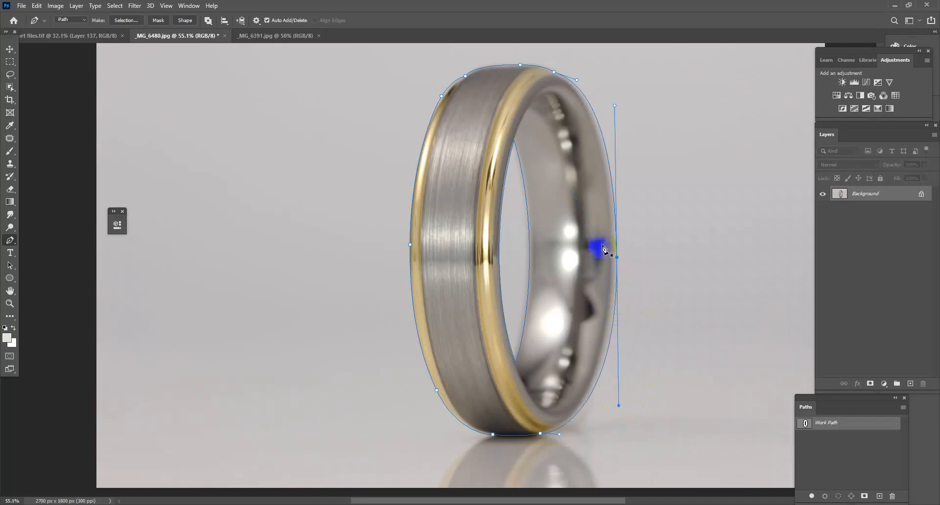
pyautogui.moveTo(615, 106); pyautogui.dragTo(612, 104)
pyautogui.moveTo(624, 266); pyautogui.dragTo(596, 251)
pyautogui.moveTo(638, 405); pyautogui.dragTo(686, 427)
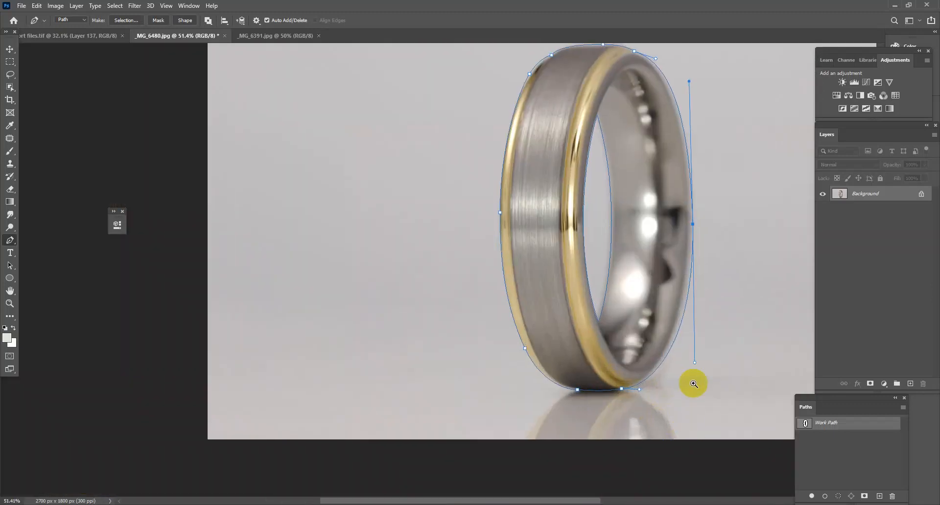
pyautogui.moveTo(695, 328); pyautogui.dragTo(719, 356)
pyautogui.moveTo(694, 389); pyautogui.dragTo(669, 374)
# Save the work path as Path 1 and fine-tune the lower handle of its right-edge anchor.
pyautogui.doubleClick(818, 423)
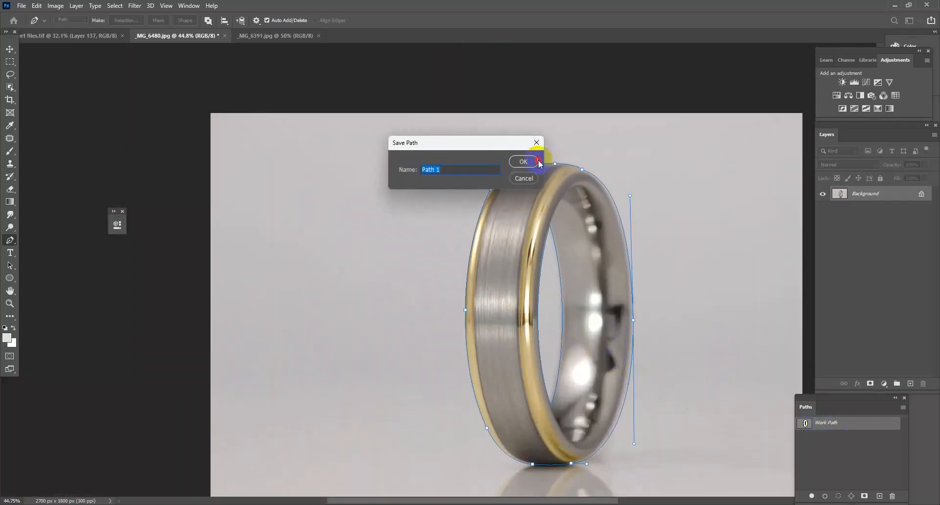
pyautogui.click(522, 162)
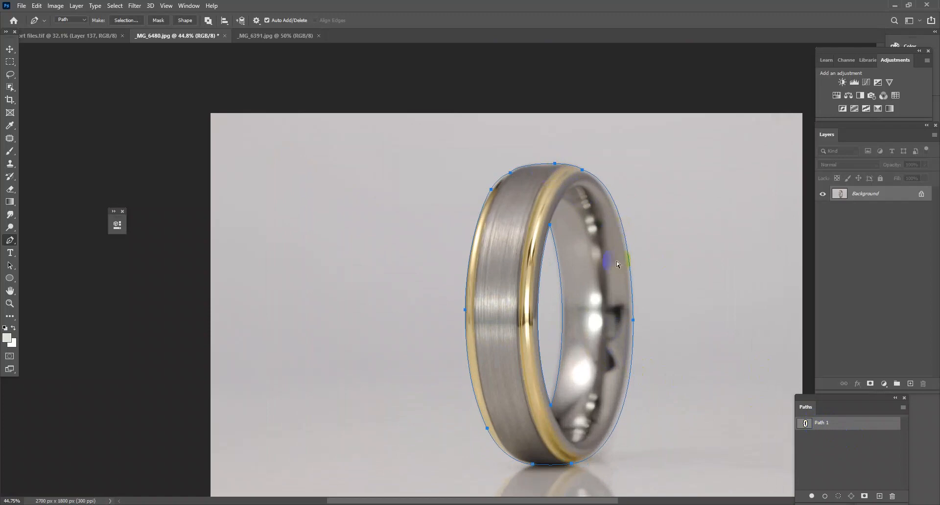
pyautogui.moveTo(630, 351); pyautogui.dragTo(655, 399)
pyautogui.moveTo(633, 444); pyautogui.dragTo(631, 446)
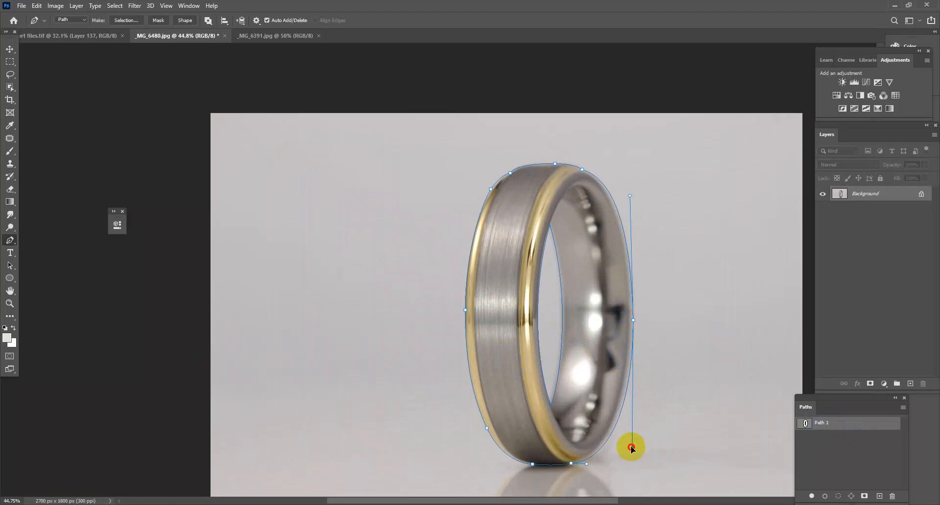
# Convert the ring path to a selection feathered by 0.05 pixels and copy the ring onto two new layers.
pyautogui.hotkey('ctrl', 'Return')
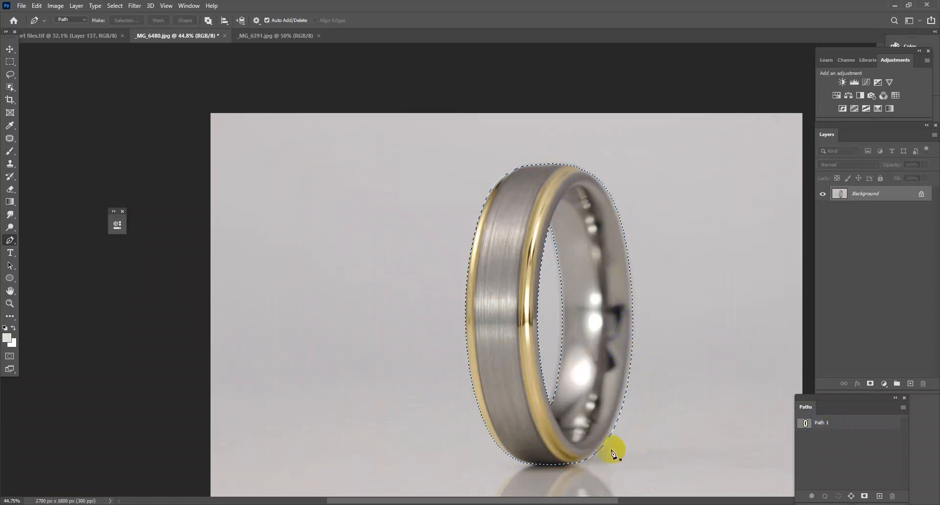
pyautogui.hotkey('shift', 'F6')
pyautogui.write('0.05')
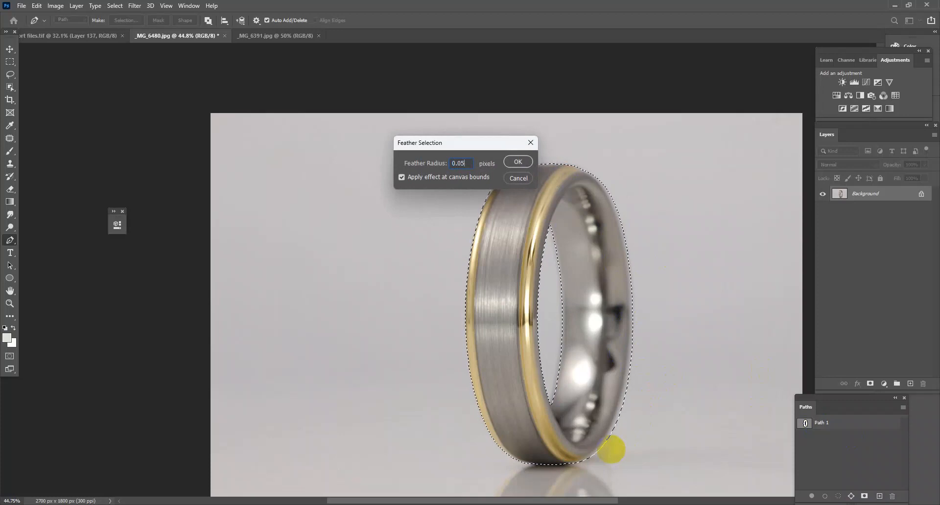
pyautogui.press('Return')
pyautogui.hotkey('ctrl', 'j')
pyautogui.hotkey('ctrl', 'j')
# Fill Layer 1 with the white background color and save the document as _MG_6480.psd.
pyautogui.click(884, 217)
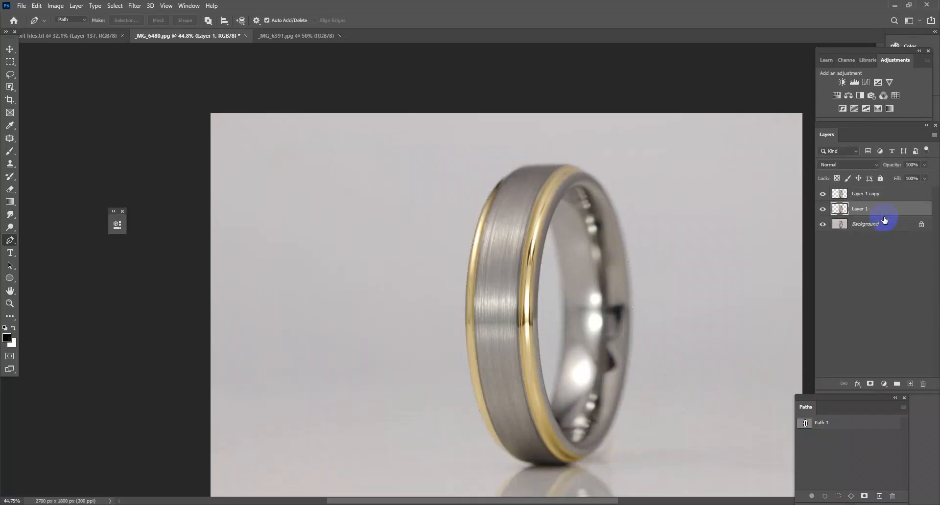
pyautogui.hotkey('ctrl', 'BackSpace')
pyautogui.hotkey('ctrl', 'shift', 's')
pyautogui.press('Return')
# Start a new Pen path at the ring's upper left and trace the left gold band's inner edge down to the base.
pyautogui.moveTo(512, 193); pyautogui.dragTo(560, 212)
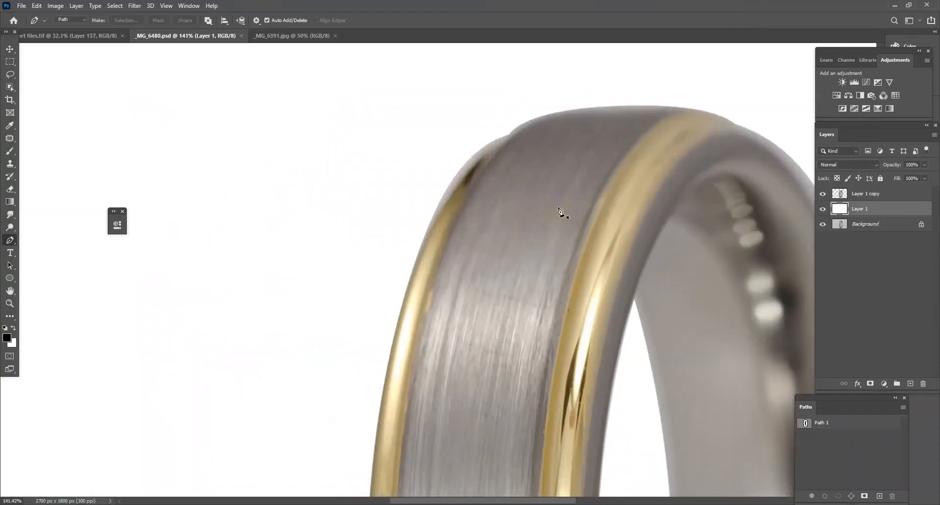
pyautogui.click(507, 126)
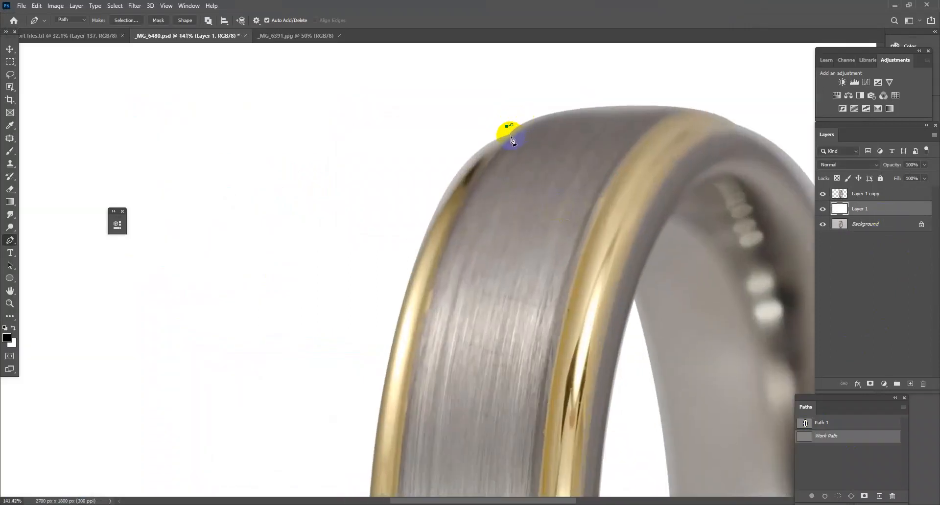
pyautogui.moveTo(500, 209); pyautogui.dragTo(464, 195)
pyautogui.moveTo(471, 190); pyautogui.dragTo(527, 123)
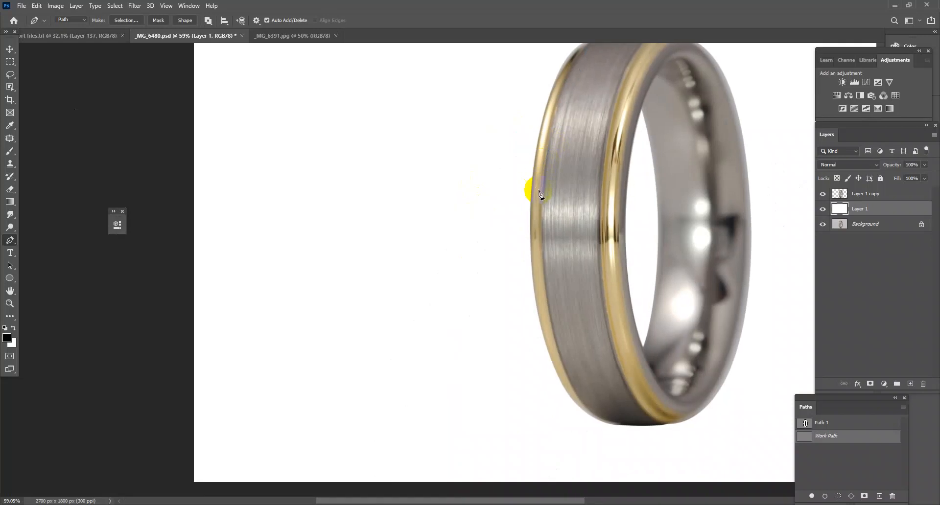
pyautogui.click(536, 323)
pyautogui.moveTo(563, 389); pyautogui.dragTo(527, 273)
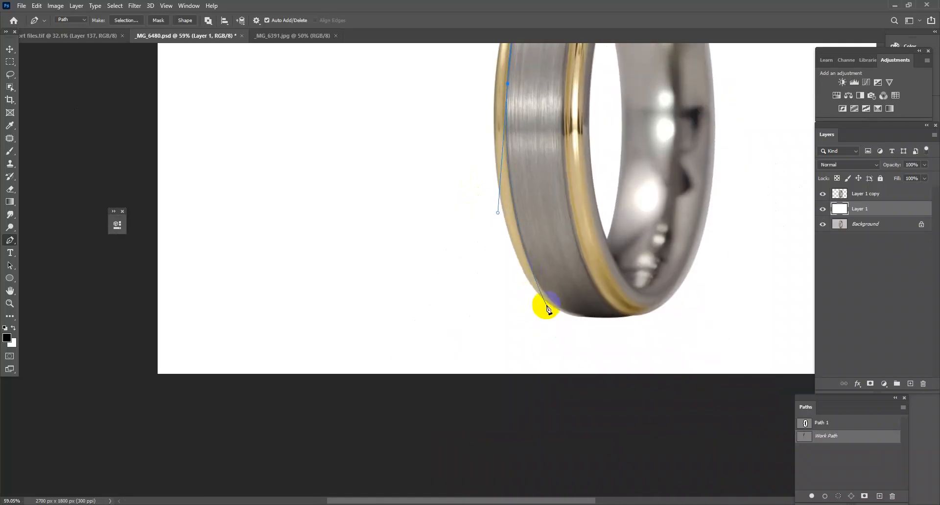
pyautogui.moveTo(583, 316); pyautogui.dragTo(602, 342)
# Route the path loosely around the outside of the left gold band and close it at the top.
pyautogui.moveTo(519, 338); pyautogui.dragTo(475, 273)
pyautogui.moveTo(460, 221); pyautogui.dragTo(480, 323)
pyautogui.moveTo(451, 245); pyautogui.dragTo(450, 233)
pyautogui.moveTo(475, 143); pyautogui.dragTo(471, 232)
pyautogui.click(503, 117)
# Trace the boundary between the brushed metal and the right gold band from the ring's top to its base.
pyautogui.click(566, 124)
pyautogui.moveTo(651, 126); pyautogui.dragTo(601, 116)
pyautogui.moveTo(564, 278); pyautogui.dragTo(552, 360)
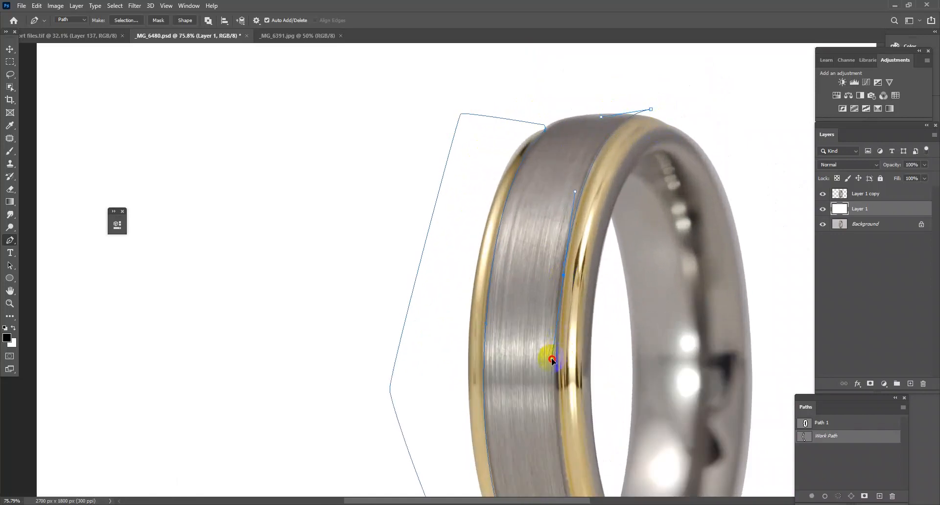
pyautogui.scroll(-5, 554, 352)
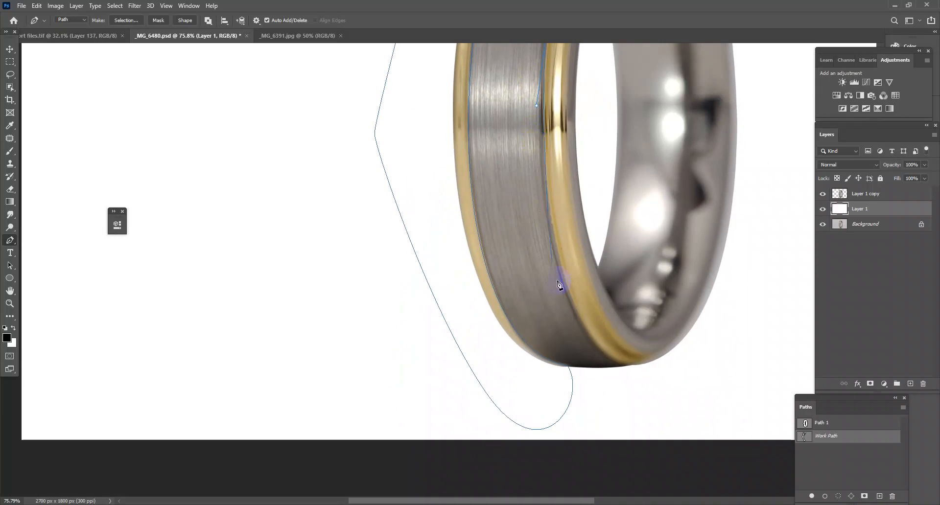
pyautogui.moveTo(570, 306); pyautogui.dragTo(667, 364)
# Trace the right gold band's inner edge back up to the top and close the path around the band.
pyautogui.moveTo(579, 235); pyautogui.dragTo(552, 115)
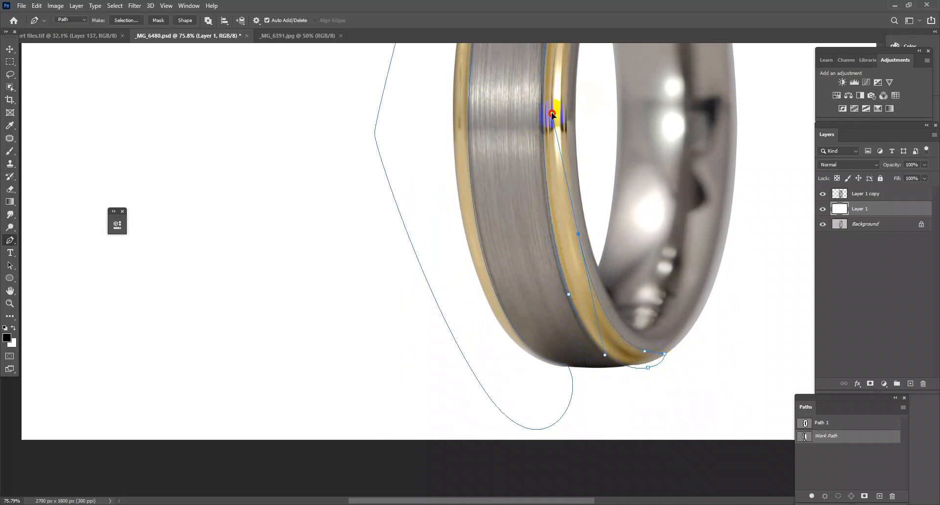
pyautogui.scroll(10, 563, 147)
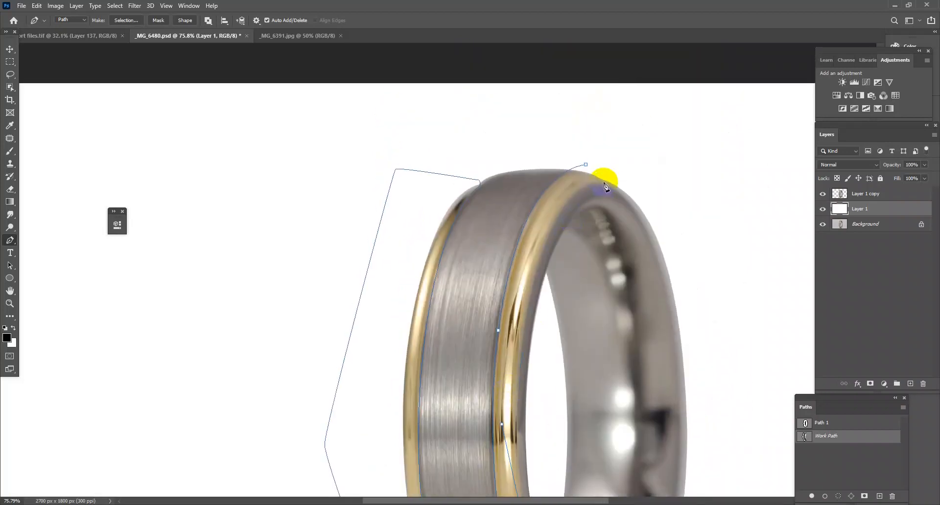
pyautogui.moveTo(616, 180); pyautogui.dragTo(617, 150)
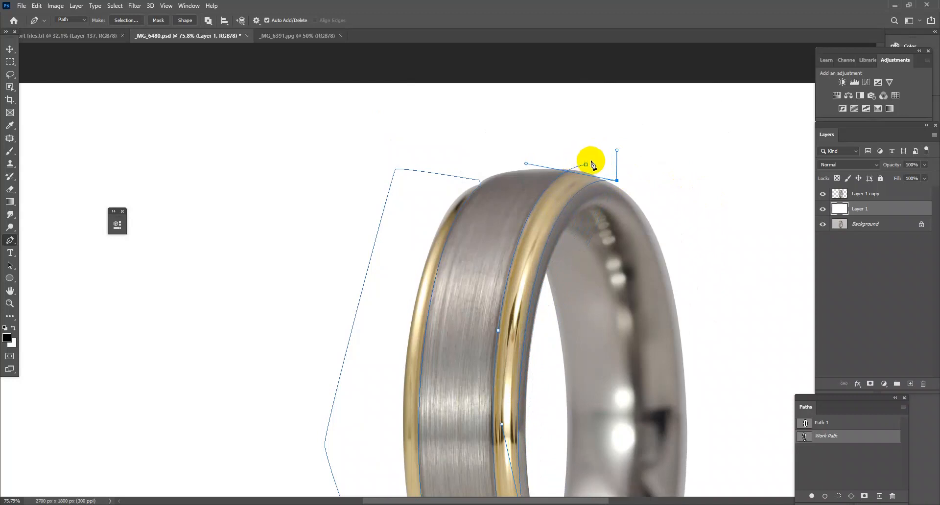
pyautogui.scroll(-5, 574, 188)
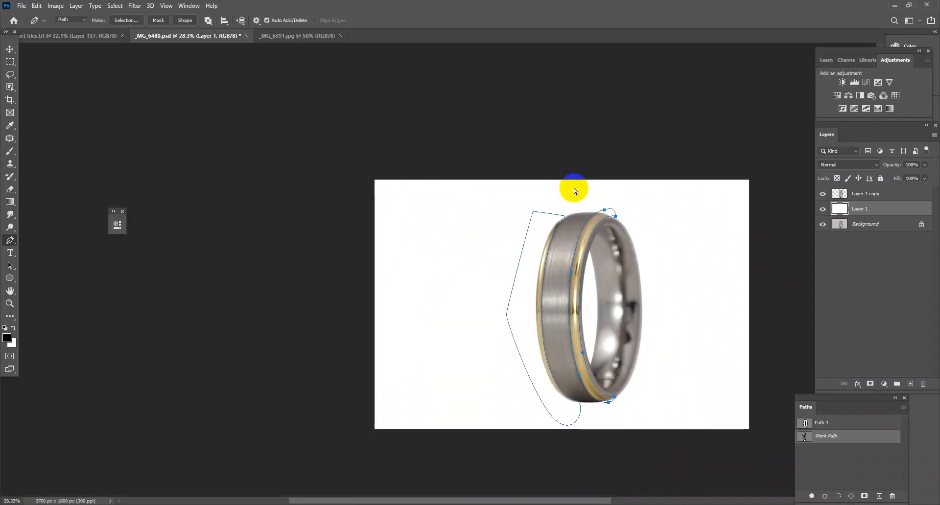
pyautogui.hotkey('ctrl', 'Return')
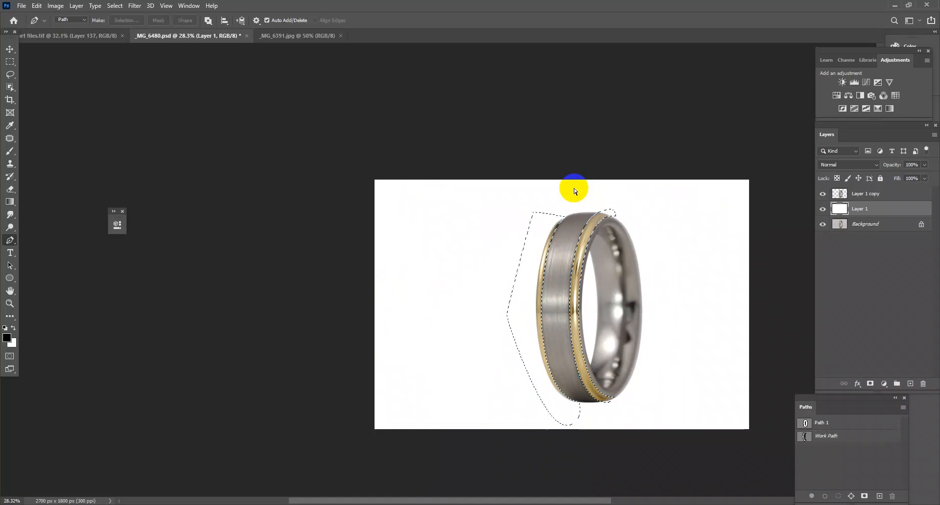
pyautogui.hotkey('shift', 'F6')
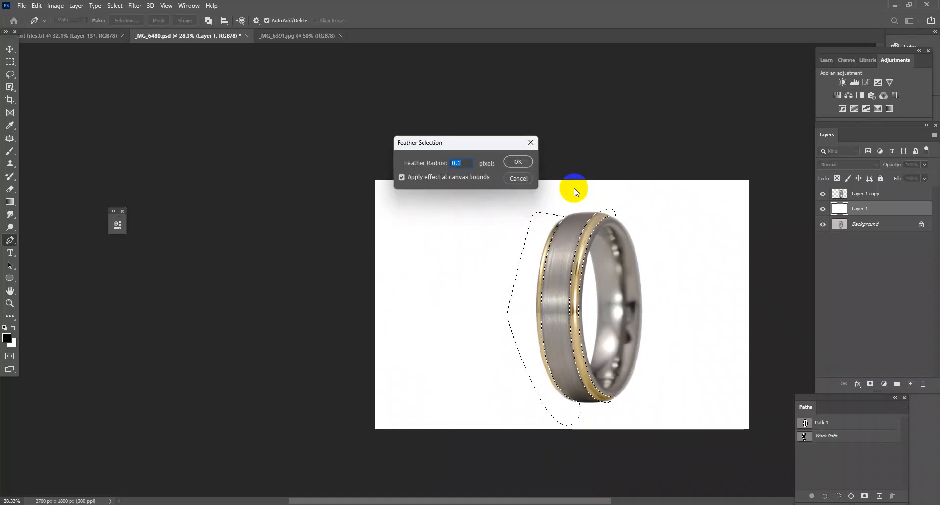
pyautogui.press('Return')
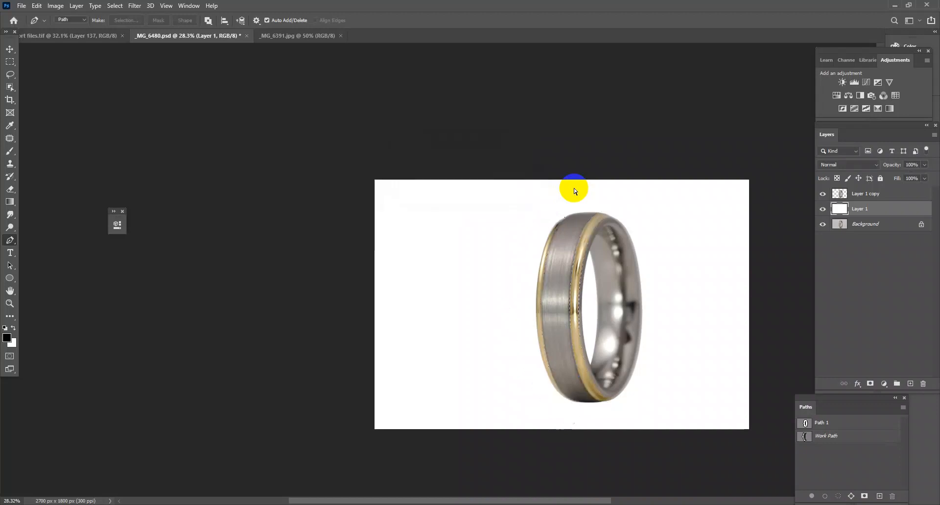
pyautogui.hotkey('ctrl', 'd')
# Brighten the ring on Layer 1 copy with a Curves adjustment masked to its outline and merge it into the layer.
pyautogui.click(855, 194)
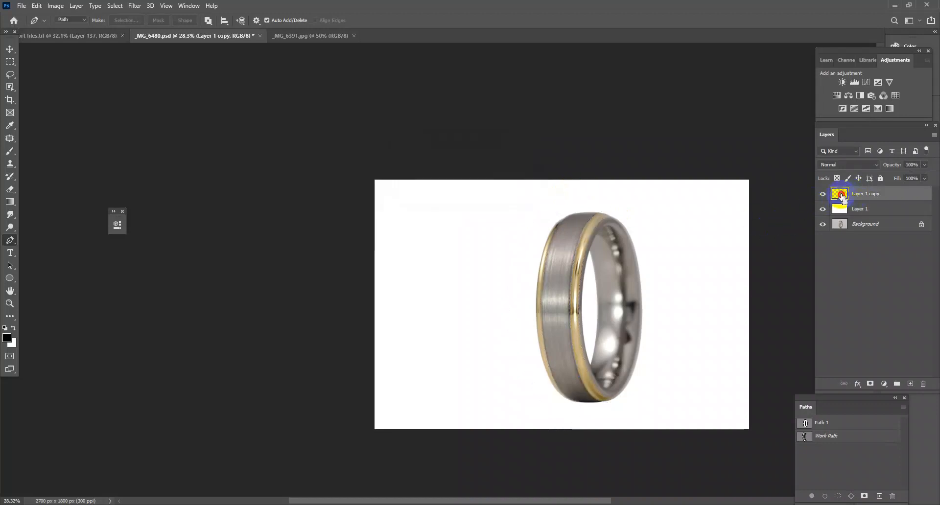
pyautogui.click(866, 82)
pyautogui.moveTo(206, 320); pyautogui.dragTo(209, 307)
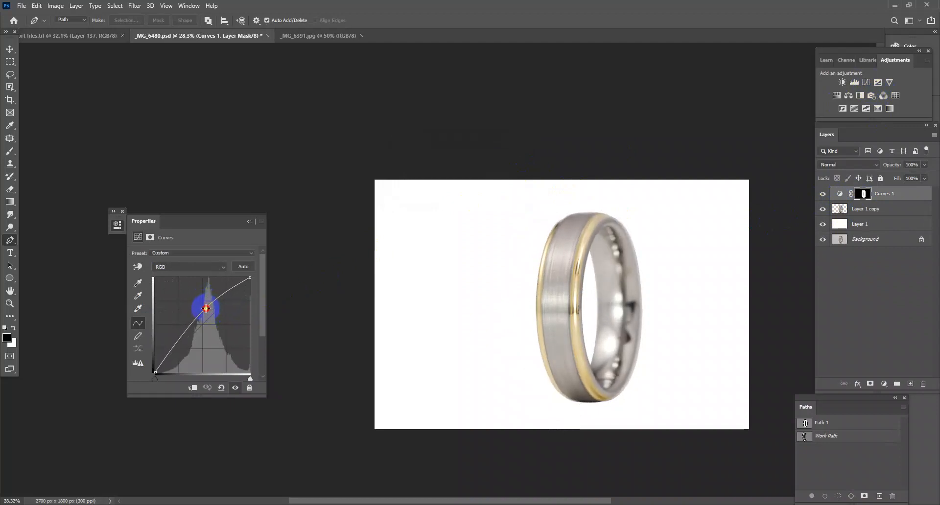
pyautogui.click(250, 221)
pyautogui.scroll(3, 611, 342)
pyautogui.press('Delete')
# Load the gold-band work path as a selection, feather it by 0.5 pixels and copy the bands onto a new layer.
pyautogui.keyDown('ctrl'); pyautogui.click(808, 437); pyautogui.keyUp('ctrl')
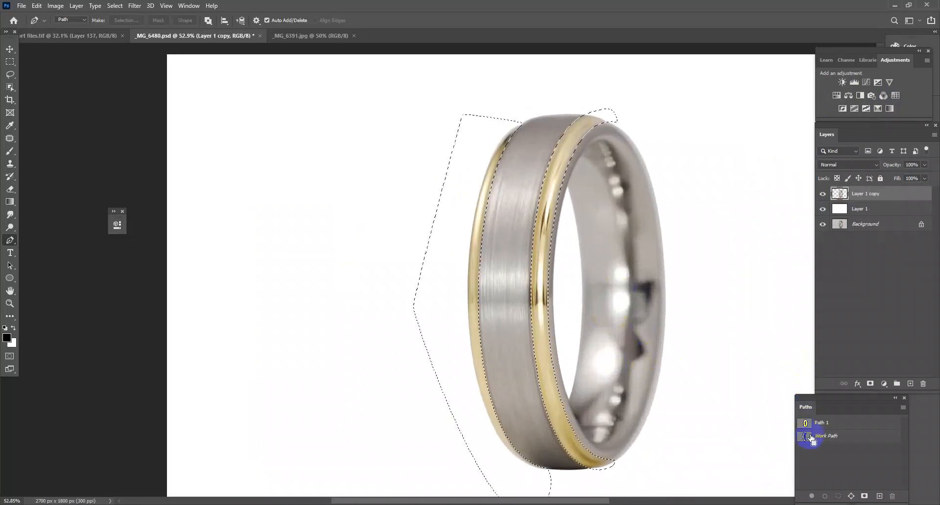
pyautogui.hotkey('shift', 'F6')
pyautogui.write('0.5')
pyautogui.press('Return')
pyautogui.hotkey('ctrl', 'd')
pyautogui.click(910, 384)
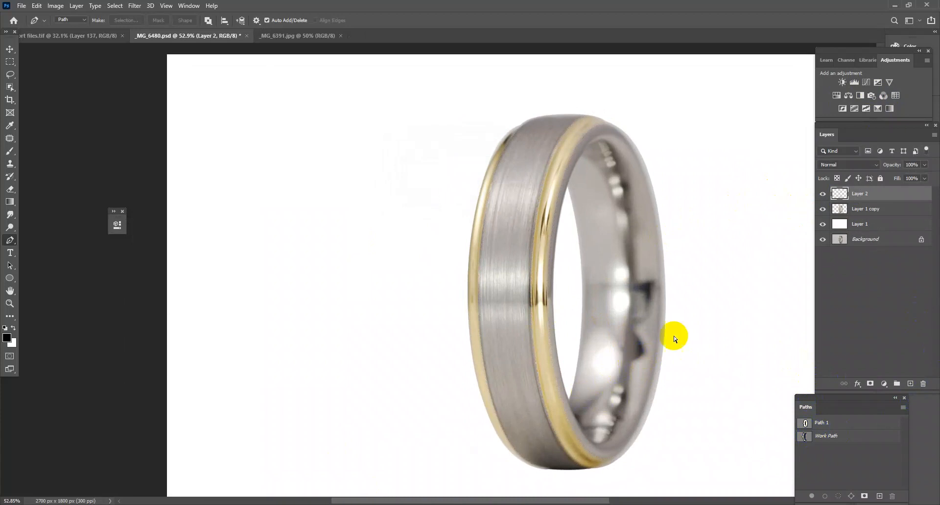
# Open the gold-band layer in Camera Raw and set Sharpening to 22 and Noise Reduction to 78.
pyautogui.hotkey('ctrl', 'shift', 'a')
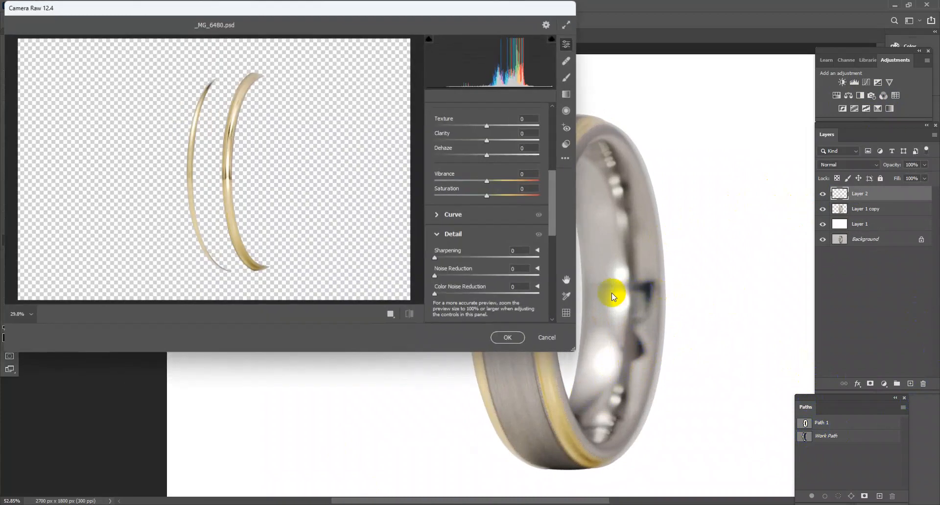
pyautogui.click(451, 256)
pyautogui.moveTo(472, 275); pyautogui.dragTo(516, 277)
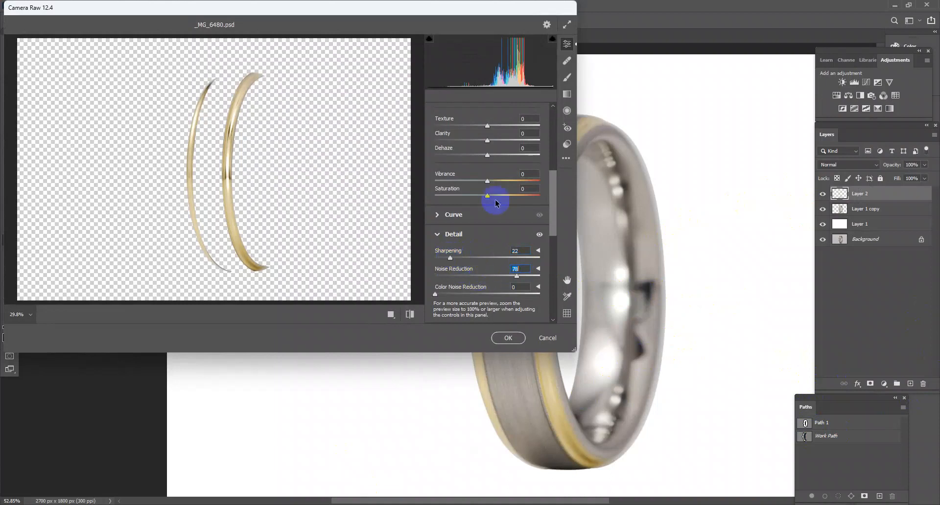
# Set Contrast to +24, Shadows to +24, Whites to +28 and Blacks to +45, and apply the Camera Raw filter.
pyautogui.scroll(2, 495, 167)
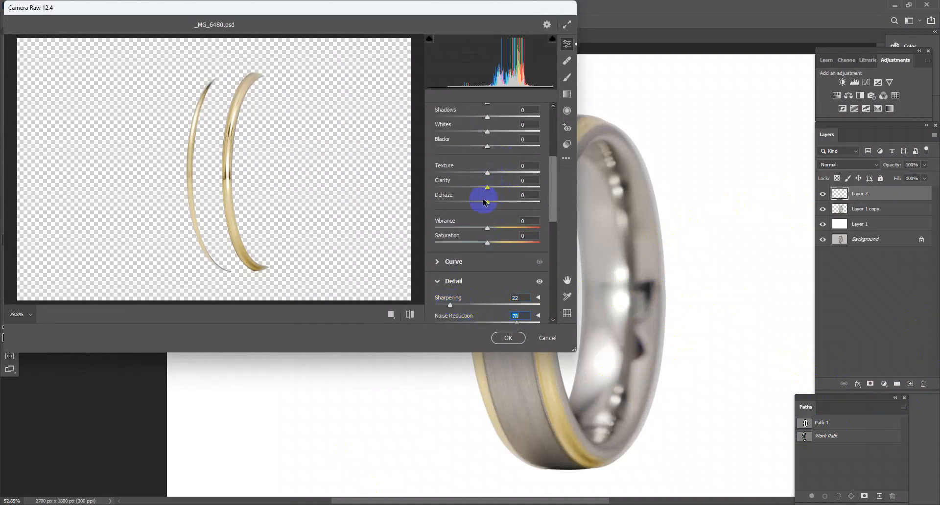
pyautogui.scroll(1, 488, 159)
pyautogui.moveTo(487, 169); pyautogui.dragTo(499, 136)
pyautogui.scroll(1, 491, 130)
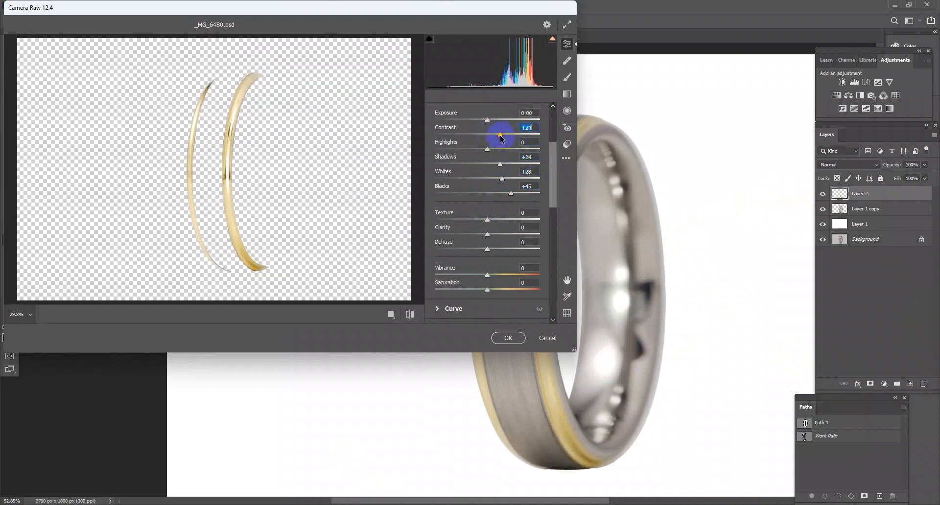
pyautogui.click(507, 338)
pyautogui.keyDown('ctrl'); pyautogui.click(583, 348); pyautogui.keyUp('ctrl')
pyautogui.moveTo(583, 348); pyautogui.dragTo(640, 408)
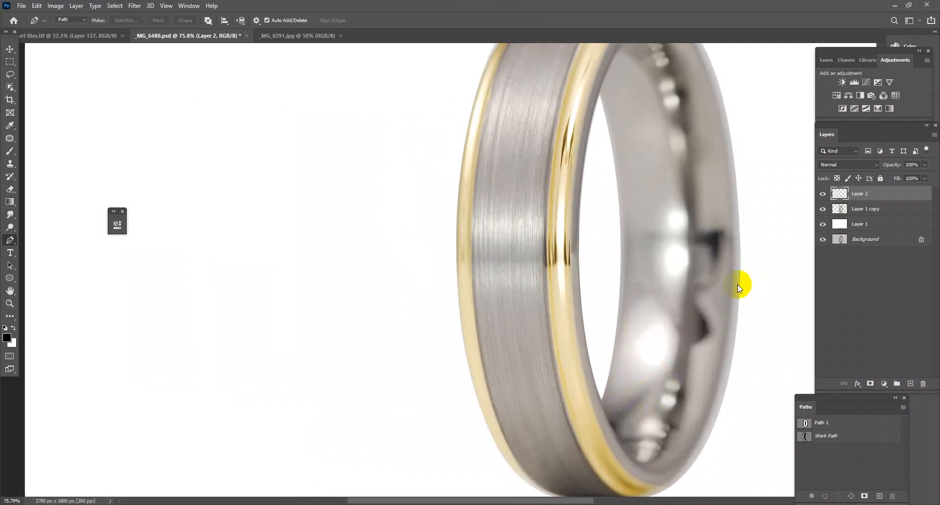
# Reopen the gold-band layer in Camera Raw, set Sharpening to 39 and Clarity to +3, and apply the filter.
pyautogui.hotkey('ctrl', 'shift', 'a')
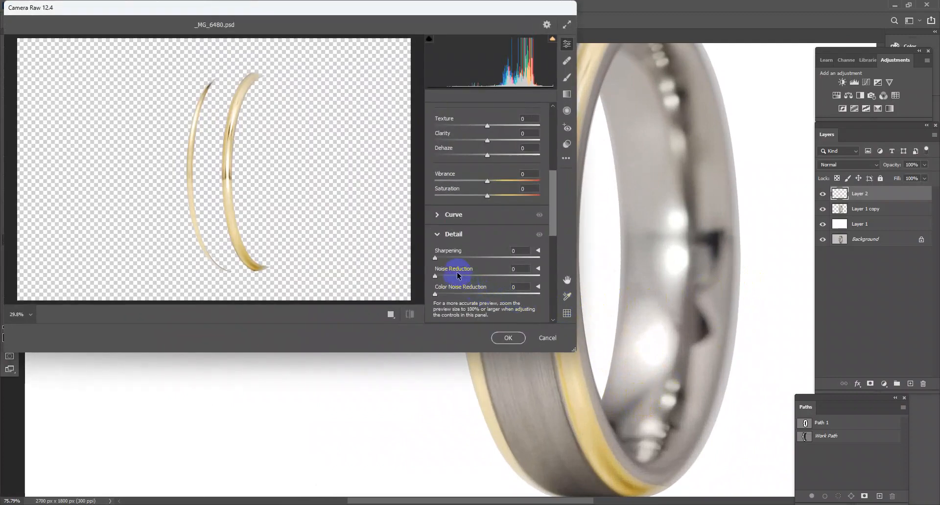
pyautogui.moveTo(451, 274); pyautogui.dragTo(422, 272)
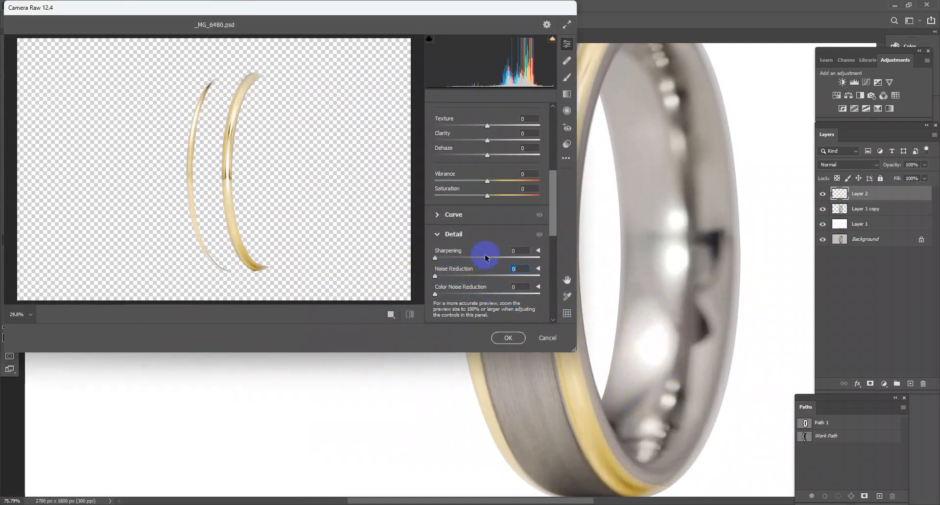
pyautogui.click(463, 257)
pyautogui.scroll(2, 507, 196)
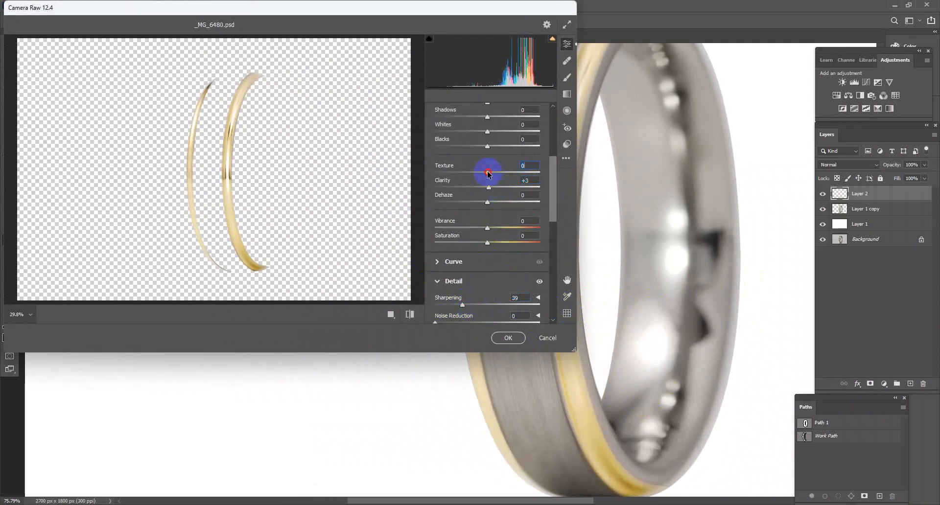
pyautogui.click(509, 337)
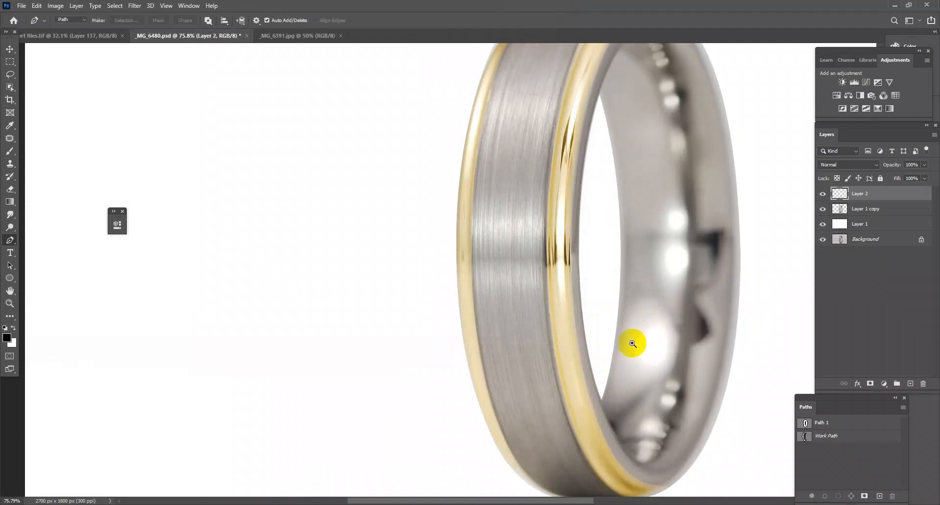
pyautogui.scroll(-3, 643, 336)
pyautogui.moveTo(594, 327); pyautogui.dragTo(583, 271)
pyautogui.moveTo(622, 336); pyautogui.dragTo(613, 330)
pyautogui.moveTo(635, 391); pyautogui.dragTo(648, 395)
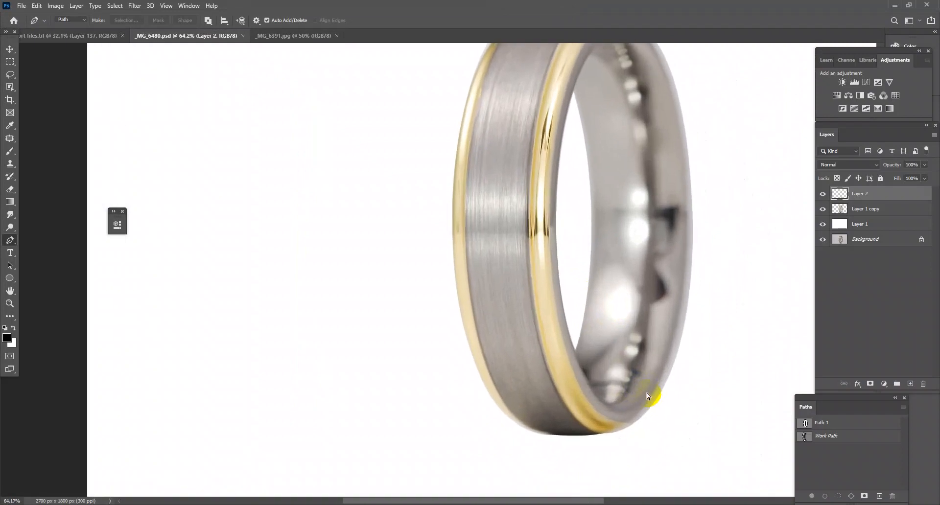
pyautogui.moveTo(716, 287); pyautogui.dragTo(501, 147)
# Copy the selected gold inner-ring piece from the support files document and paste it into _MG_6480.psd above Layer 1 copy.
pyautogui.click(292, 35)
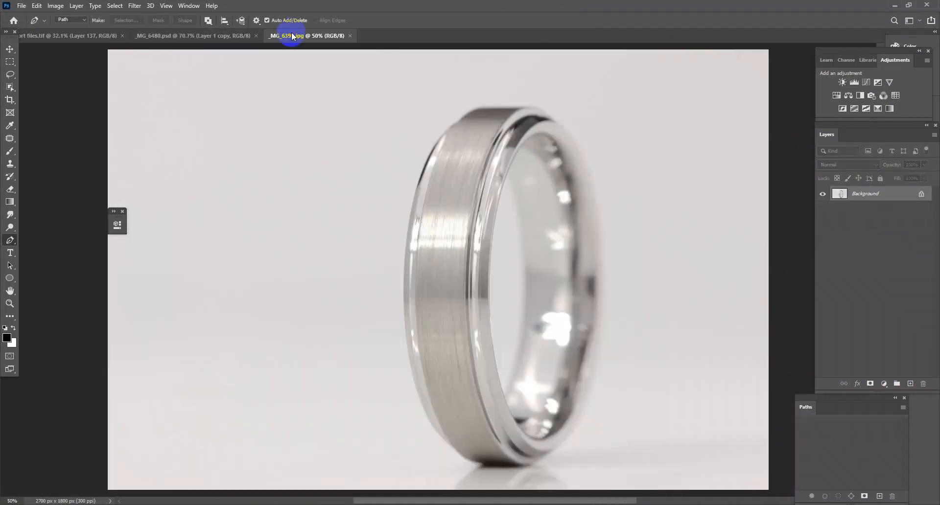
pyautogui.click(69, 35)
pyautogui.click(10, 49)
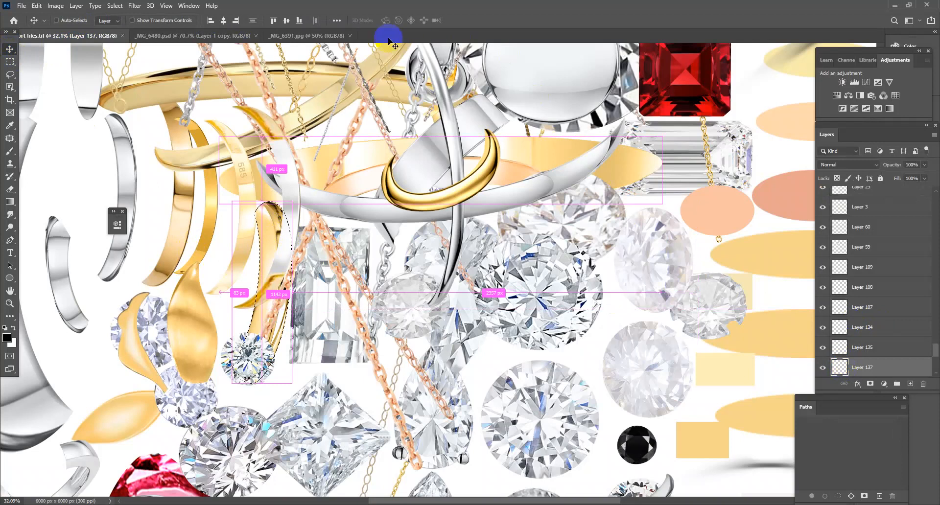
pyautogui.click(316, 36)
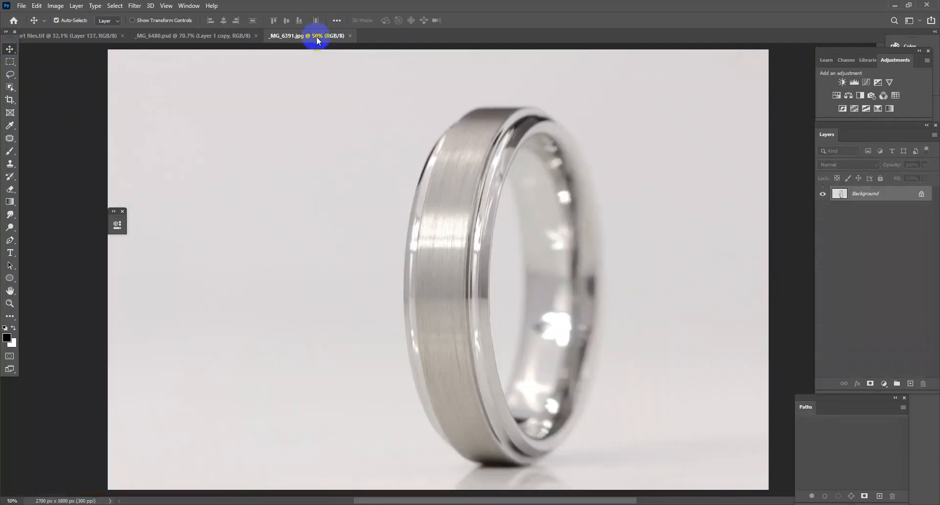
pyautogui.click(221, 36)
pyautogui.scroll(-3, 631, 245)
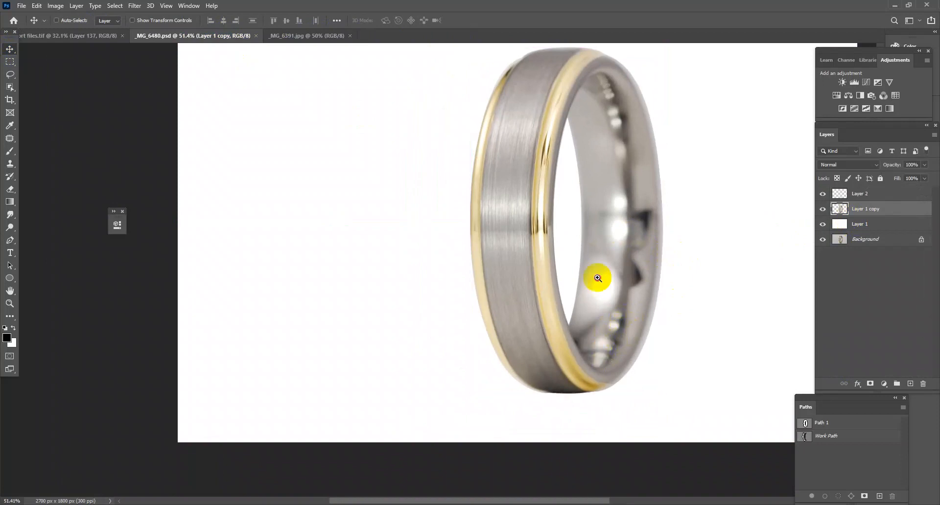
pyautogui.scroll(-2, 618, 319)
pyautogui.hotkey('ctrl', 'v')
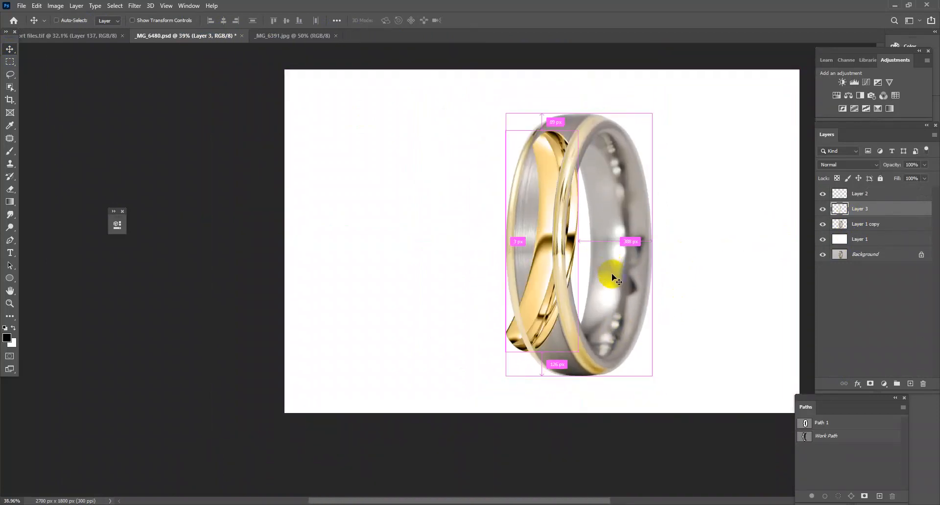
# Move the pasted gold piece over the ring's inner wall, rotate it about -9.27° and scale it to about 123.95% by 107.50%.
pyautogui.moveTo(548, 293); pyautogui.dragTo(611, 296)
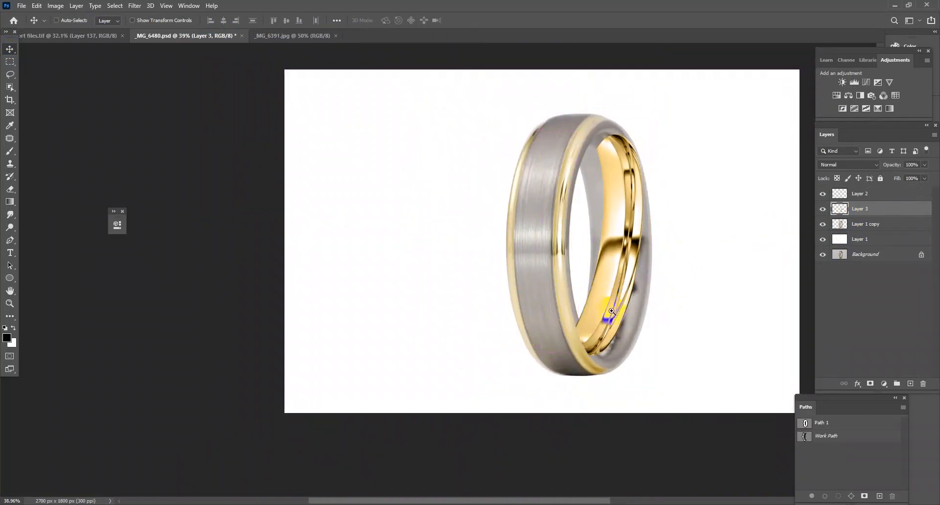
pyautogui.scroll(3, 610, 300)
pyautogui.hotkey('ctrl', 't')
pyautogui.moveTo(675, 336); pyautogui.dragTo(756, 315)
pyautogui.moveTo(663, 308); pyautogui.dragTo(599, 349)
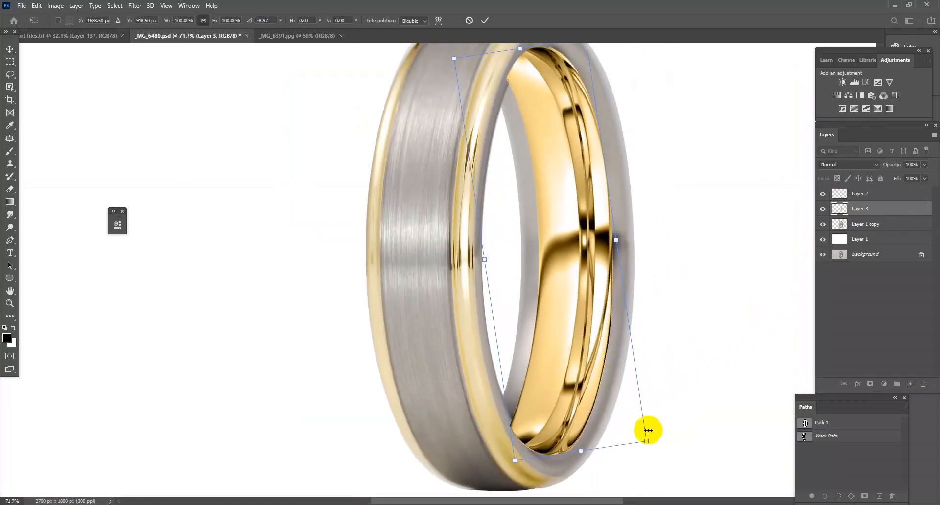
pyautogui.moveTo(648, 442); pyautogui.dragTo(666, 455)
pyautogui.moveTo(609, 391)
pyautogui.mouseDown()
pyautogui.moveTo(606, 365)
pyautogui.moveTo(604, 388)
pyautogui.mouseUp()
pyautogui.moveTo(692, 403); pyautogui.dragTo(719, 399)
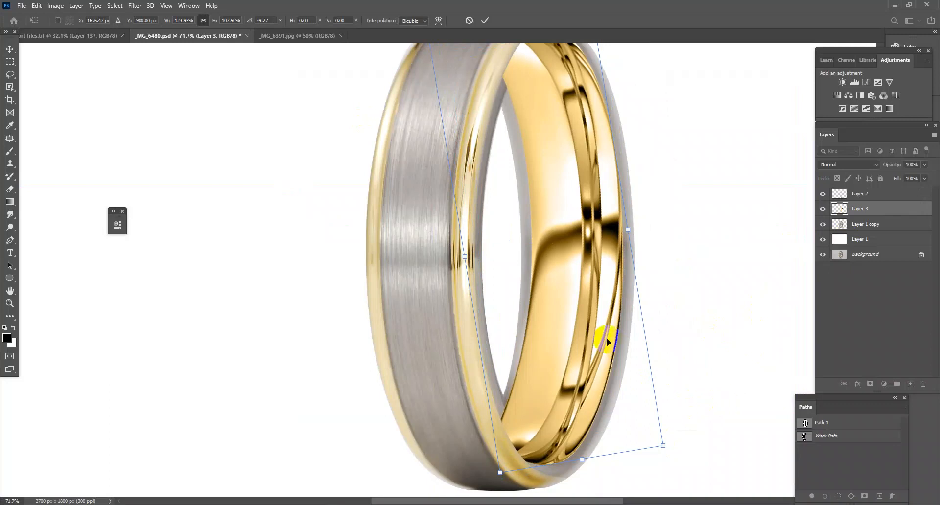
pyautogui.press('Return')
# Warp the gold piece so its lower edge and side curves follow the ring's inner opening.
pyautogui.moveTo(588, 277); pyautogui.dragTo(596, 248)
pyautogui.hotkey('ctrl', 't')
pyautogui.rightClick(550, 233)
pyautogui.click(570, 300)
pyautogui.moveTo(534, 211); pyautogui.dragTo(526, 211)
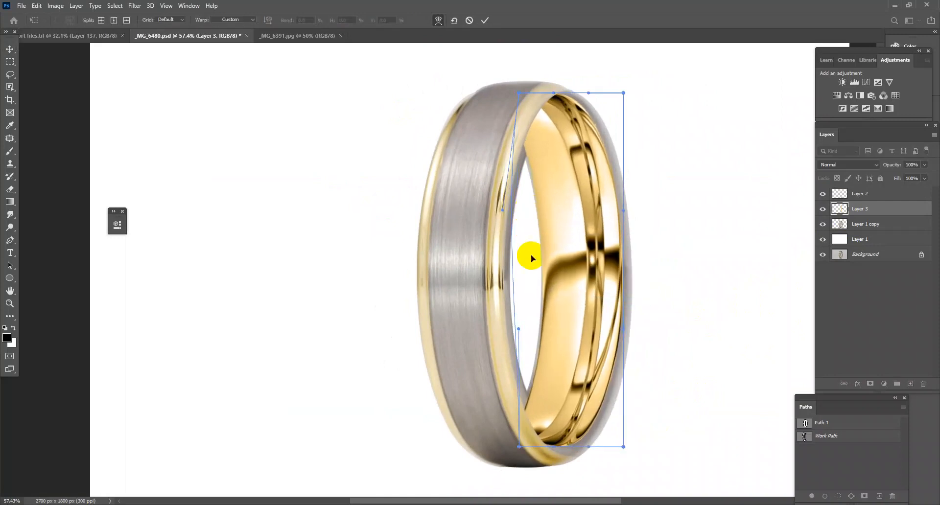
pyautogui.moveTo(523, 453); pyautogui.dragTo(528, 410)
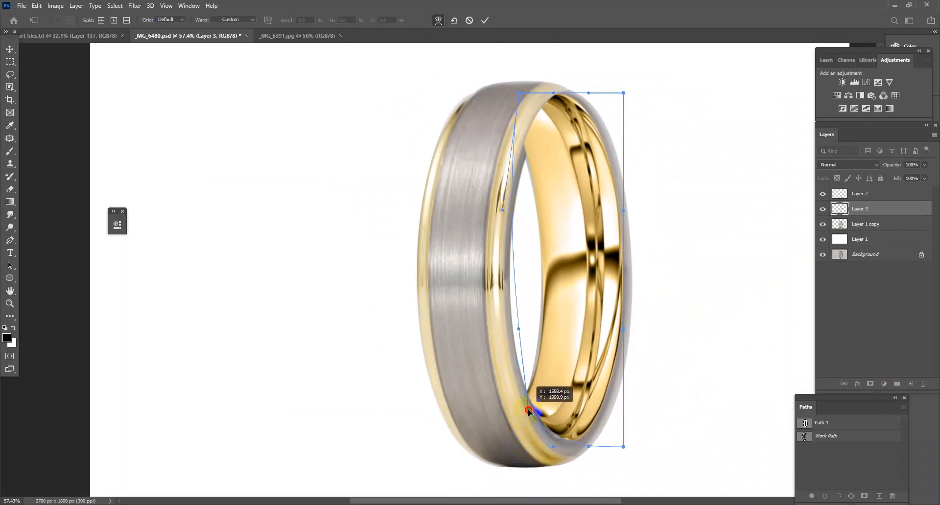
pyautogui.moveTo(548, 370); pyautogui.dragTo(546, 369)
pyautogui.moveTo(599, 446); pyautogui.dragTo(623, 443)
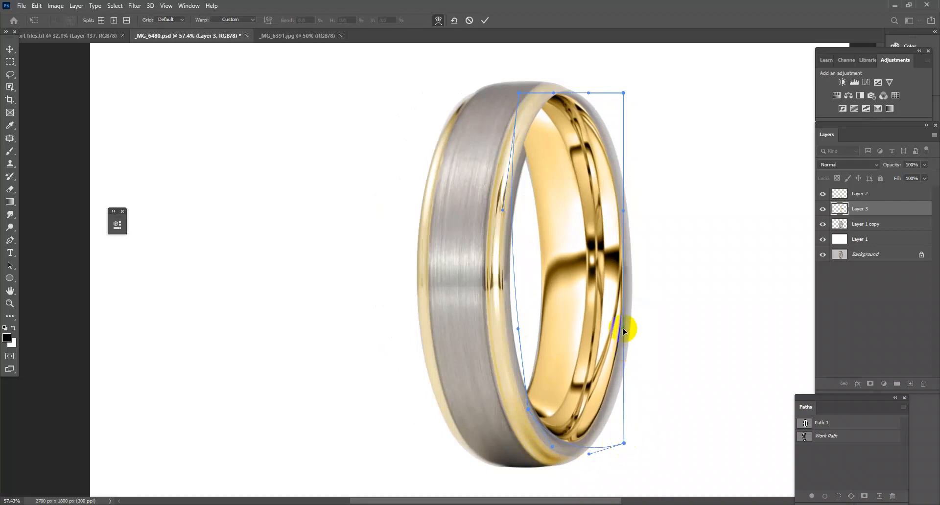
pyautogui.moveTo(623, 332); pyautogui.dragTo(623, 334)
# Warp the gold piece's upper-left corner and upper edge inward to fit the ring's opening, and apply the transform.
pyautogui.moveTo(518, 92); pyautogui.dragTo(531, 126)
pyautogui.moveTo(500, 211); pyautogui.dragTo(505, 260)
pyautogui.moveTo(590, 98); pyautogui.dragTo(550, 117)
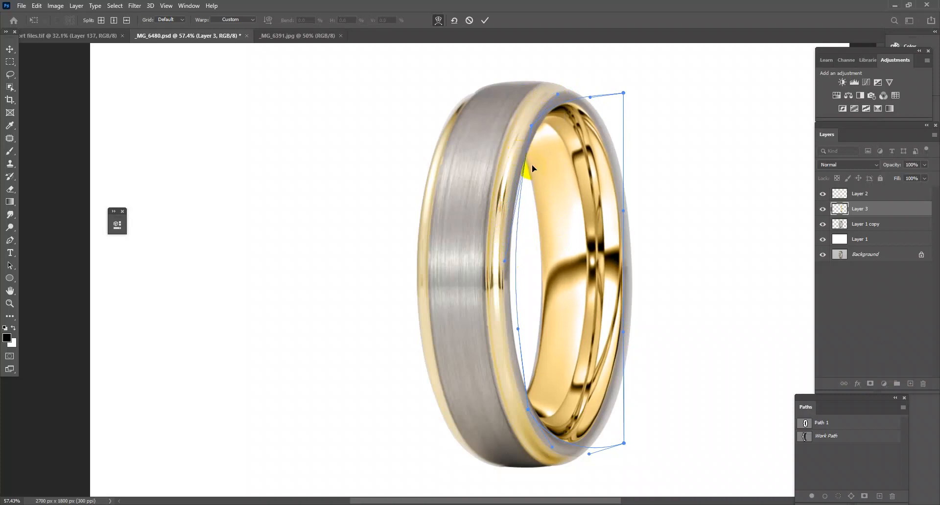
pyautogui.press('Return')
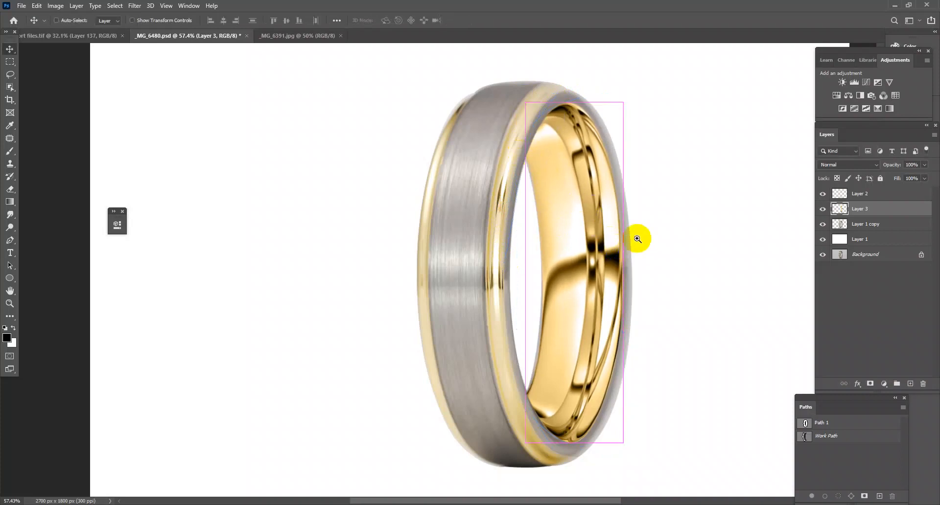
# Warp the gold piece again, nudging its lower-right corner slightly downward, and apply the transform.
pyautogui.hotkey('ctrl', 't')
pyautogui.rightClick(582, 251)
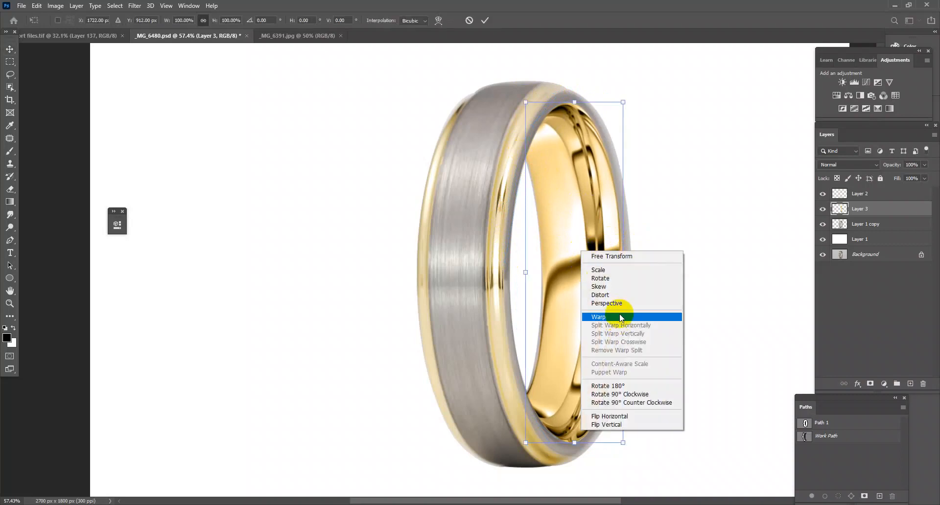
pyautogui.click(620, 317)
pyautogui.moveTo(623, 443); pyautogui.dragTo(623, 445)
pyautogui.press('Return')
# Load Layer 3's outline as a selection and fill it on a new layer with light grey sampled from the support files document.
pyautogui.moveTo(592, 288); pyautogui.dragTo(718, 273)
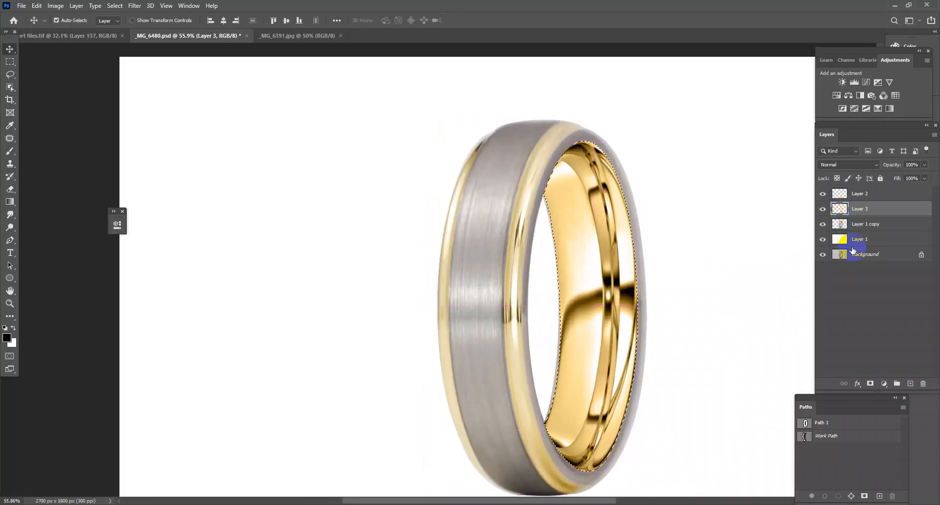
pyautogui.click(910, 384)
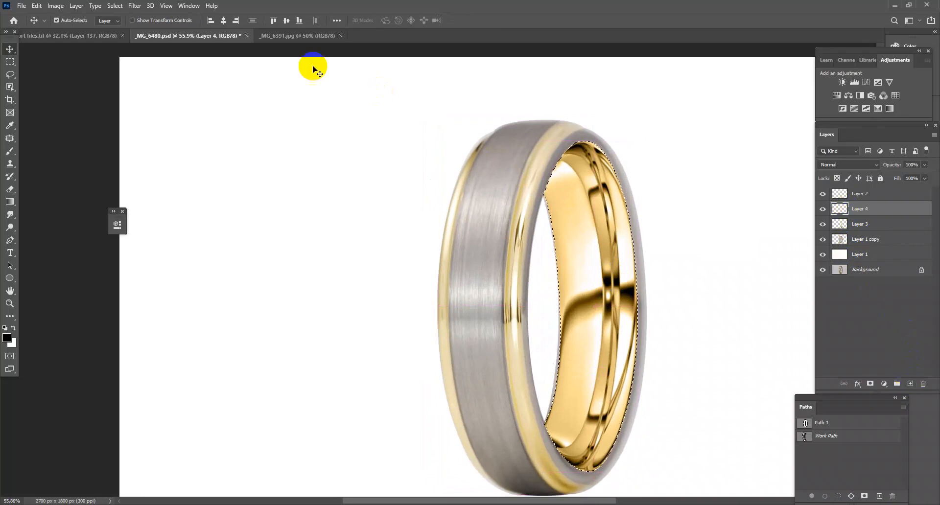
pyautogui.click(61, 36)
pyautogui.click(9, 152)
pyautogui.moveTo(734, 188)
pyautogui.mouseDown()
pyautogui.moveTo(572, 231)
pyautogui.moveTo(661, 210)
pyautogui.moveTo(680, 166)
pyautogui.mouseUp()
pyautogui.keyDown('alt'); pyautogui.click(668, 145); pyautogui.keyUp('alt')
pyautogui.click(283, 35)
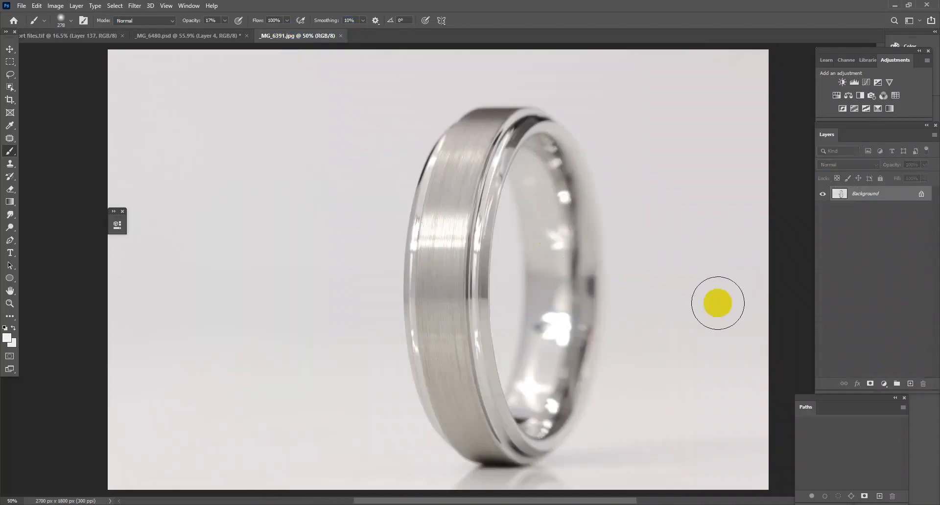
pyautogui.click(198, 33)
pyautogui.hotkey('alt', 'BackSpace')
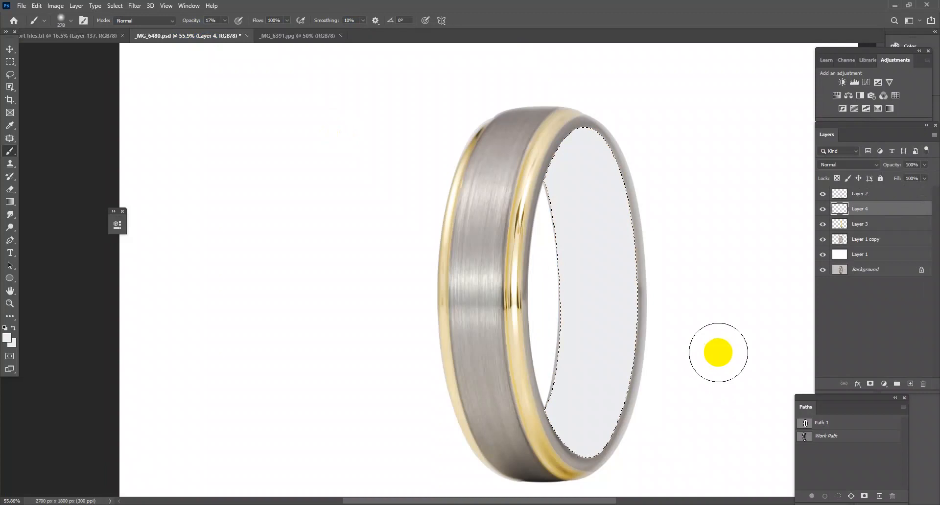
# Set the light grey fill layer's blend mode to Color and merge it into Layer 3.
pyautogui.click(851, 166)
pyautogui.click(833, 390)
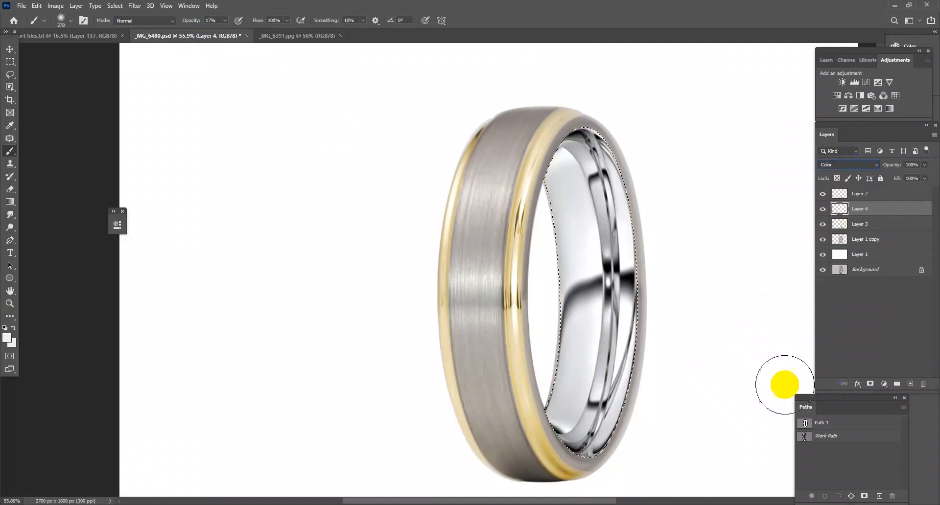
pyautogui.keyDown('ctrl'); pyautogui.click(614, 287); pyautogui.keyUp('ctrl')
pyautogui.hotkey('ctrl', 'e')
# Load Layer 1 copy's outline as a selection and fill it with the same light grey on a new layer above it.
pyautogui.click(867, 230)
pyautogui.keyDown('ctrl'); pyautogui.click(840, 226); pyautogui.keyUp('ctrl')
pyautogui.click(910, 383)
pyautogui.hotkey('alt', 'BackSpace')
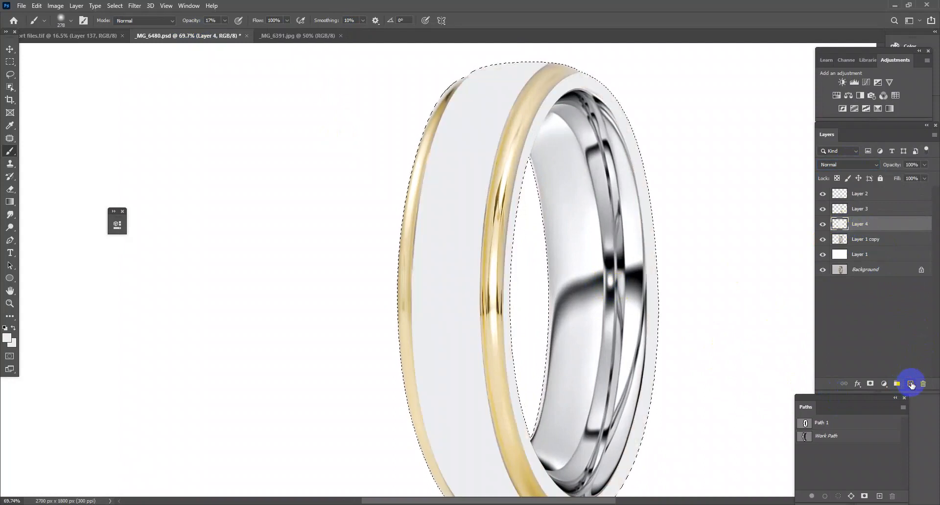
# Change the grey ring fill to Color blending and merge it into Layer 1 copy.
pyautogui.click(858, 165)
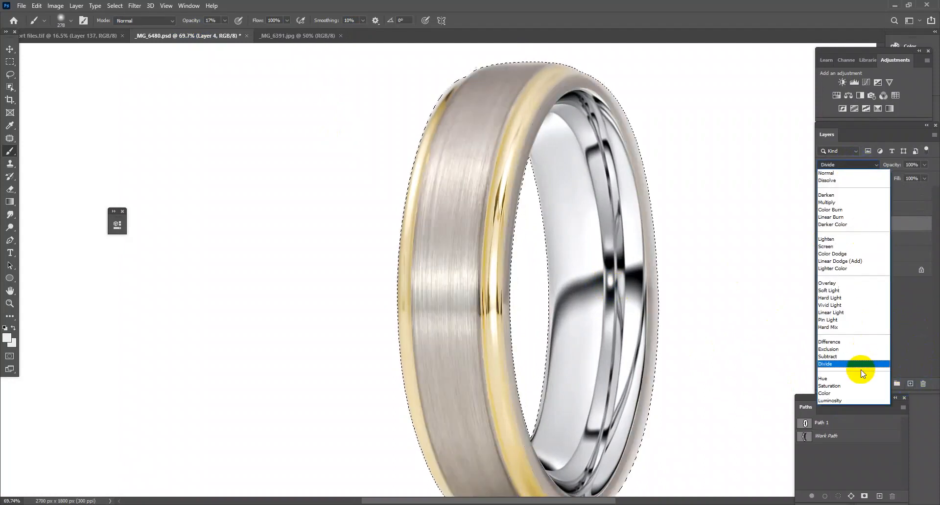
pyautogui.click(835, 393)
pyautogui.hotkey('ctrl', 'e')
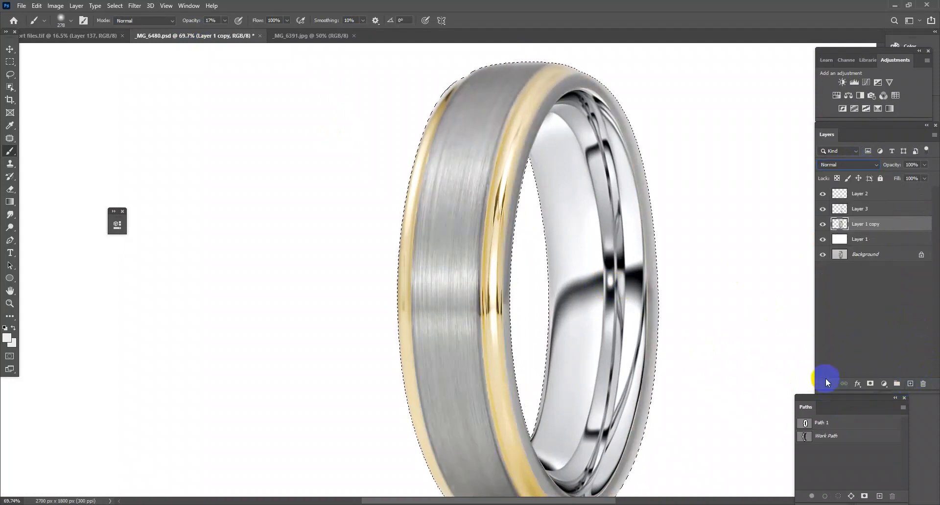
# Apply Camera Raw to Layer 1 copy with Sharpening 29, Contrast +47, Shadows +100, Whites +50 and Blacks +100.
pyautogui.hotkey('ctrl', 'shift', 'a')
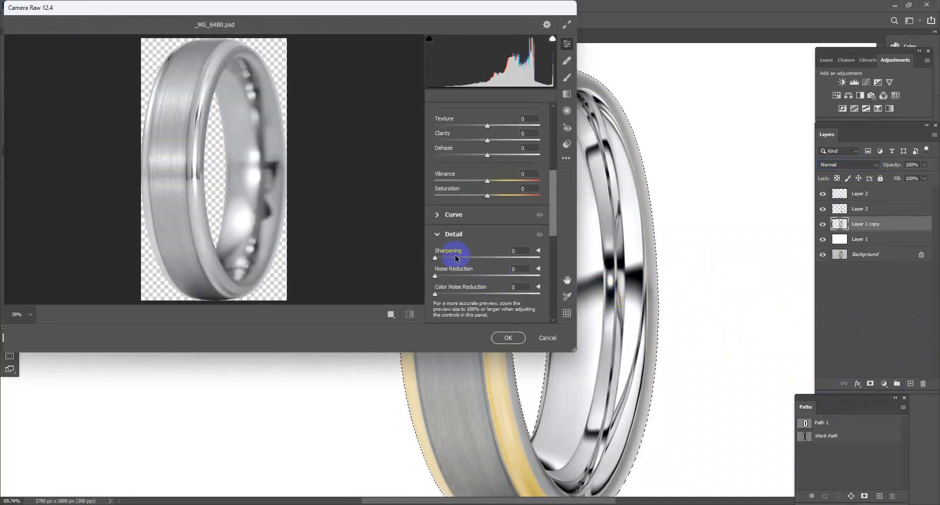
pyautogui.scroll(2, 469, 171)
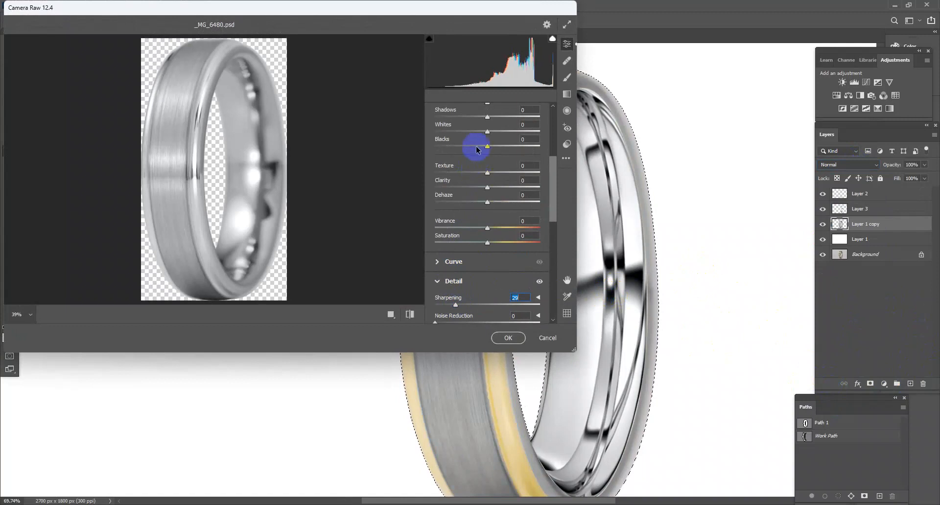
pyautogui.moveTo(488, 146); pyautogui.dragTo(537, 152)
pyautogui.scroll(2, 492, 152)
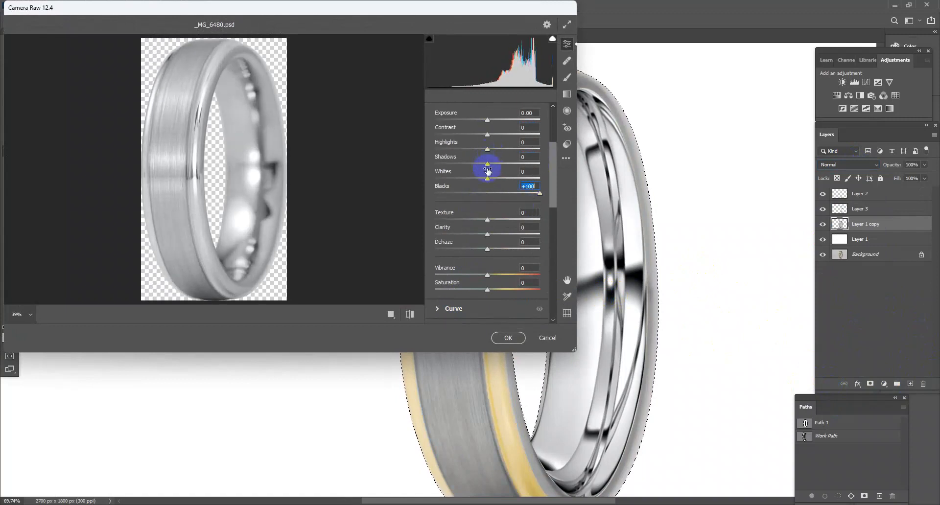
pyautogui.moveTo(488, 179); pyautogui.dragTo(558, 170)
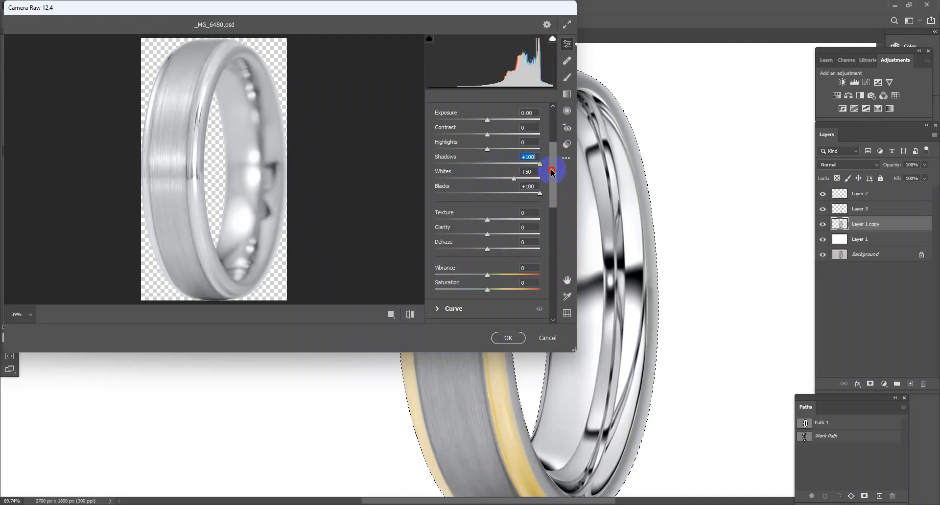
pyautogui.moveTo(489, 137); pyautogui.dragTo(511, 135)
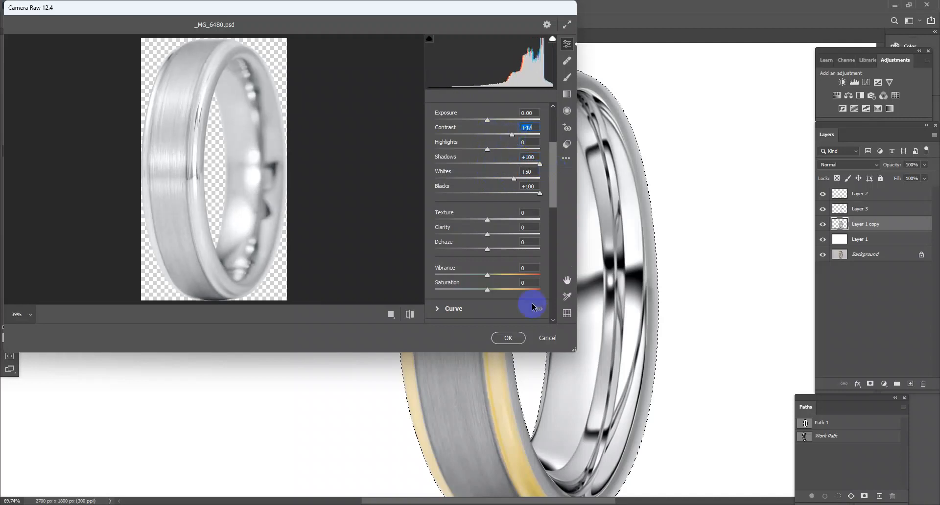
pyautogui.click(510, 338)
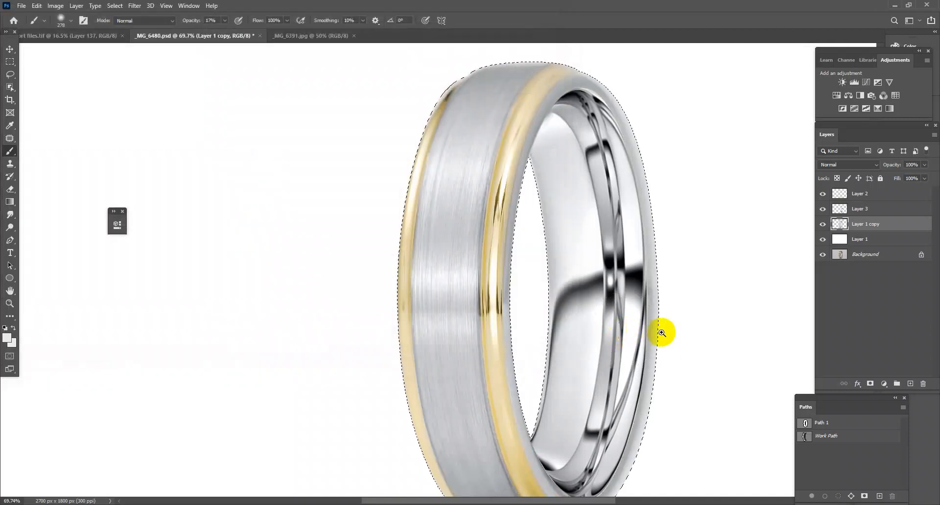
# Add a Selective Color adjustment above Layer 1 copy, masked to the ring selection, and set Black in Whites to -15%.
pyautogui.moveTo(659, 330); pyautogui.dragTo(629, 286)
pyautogui.moveTo(617, 353); pyautogui.dragTo(658, 374)
pyautogui.click(838, 226)
pyautogui.click(877, 110)
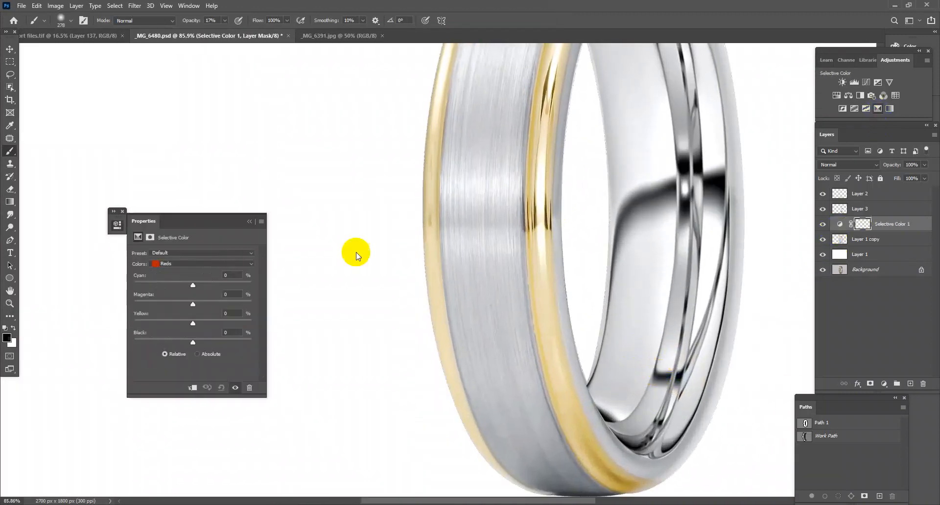
pyautogui.click(199, 271)
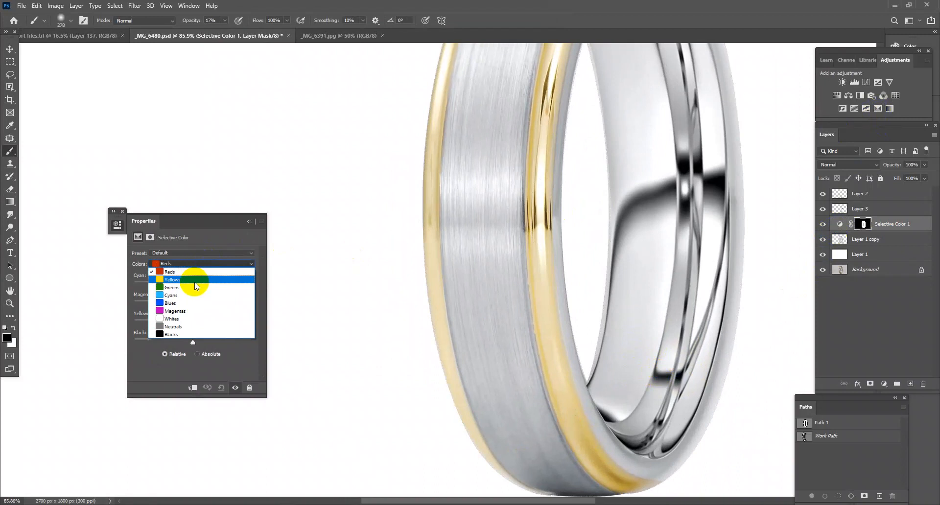
pyautogui.click(196, 321)
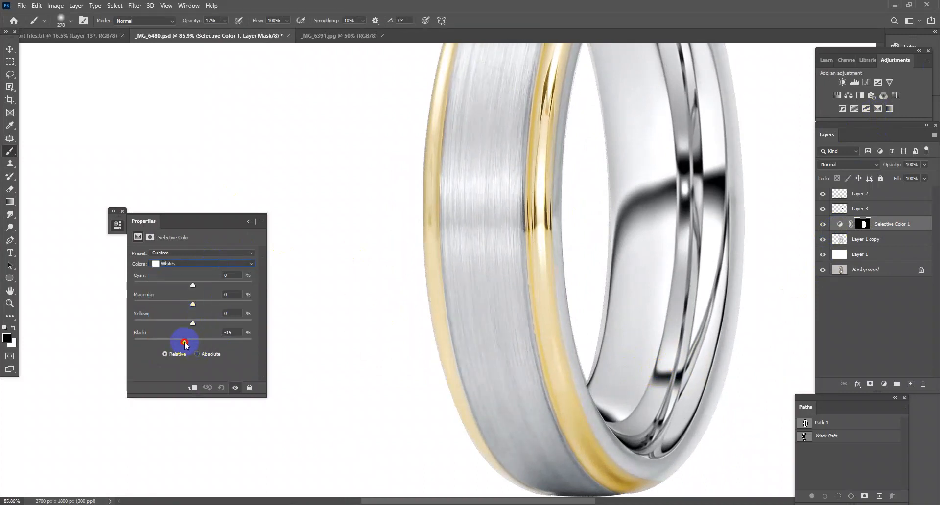
# Set Black to -8% for Neutrals in the Selective Color adjustment and merge it into Layer 1 copy.
pyautogui.click(192, 264)
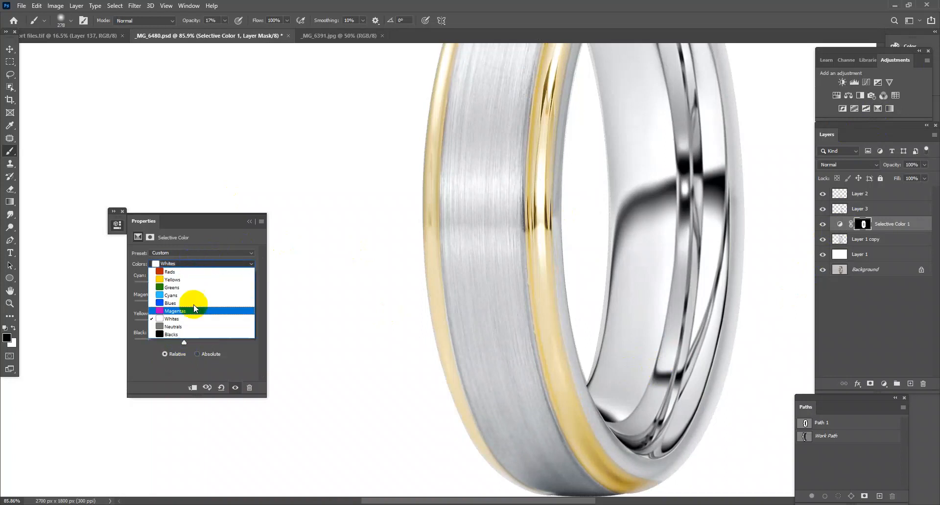
pyautogui.click(189, 325)
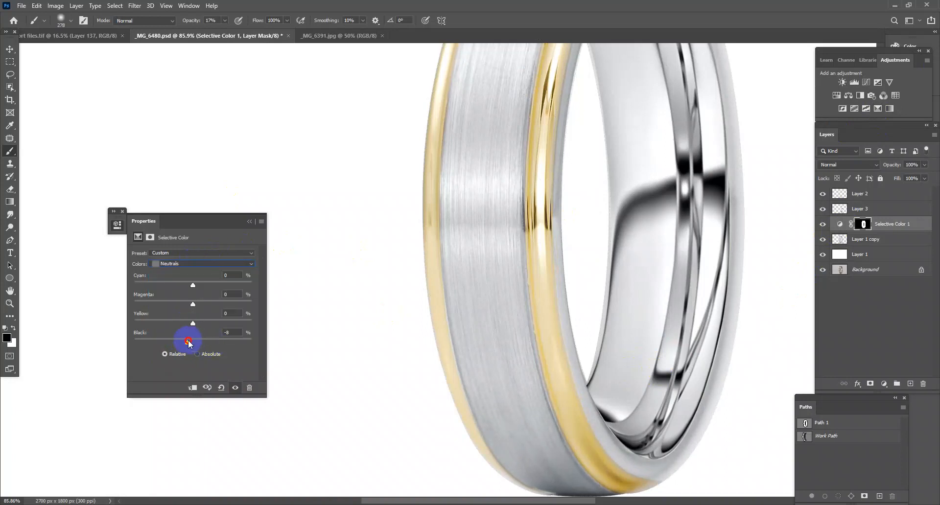
pyautogui.click(250, 221)
pyautogui.moveTo(641, 298); pyautogui.dragTo(638, 273)
pyautogui.hotkey('ctrl', 'e')
pyautogui.moveTo(604, 318); pyautogui.dragTo(626, 336)
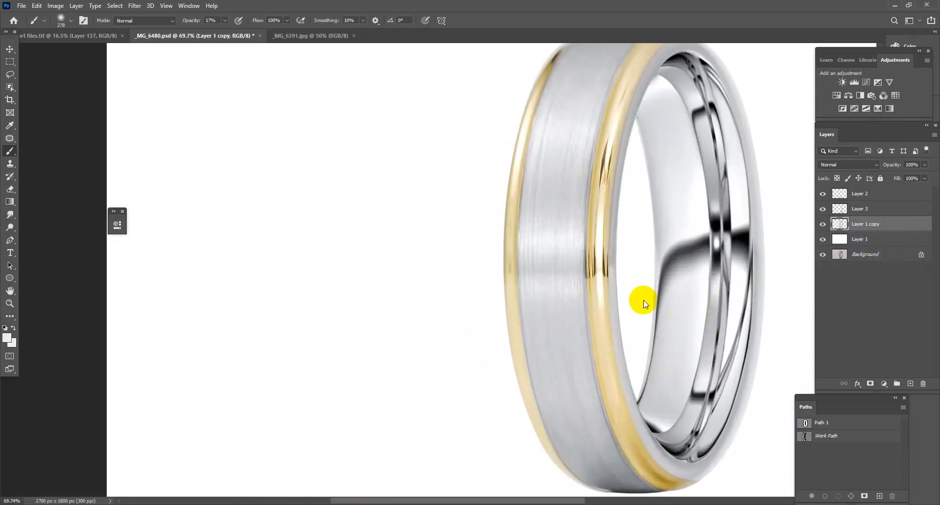
# Apply Camera Raw to Layer 1 copy with Sharpening 21, Clarity +25 and Texture +7.
pyautogui.hotkey('ctrl', 'shift', 'a')
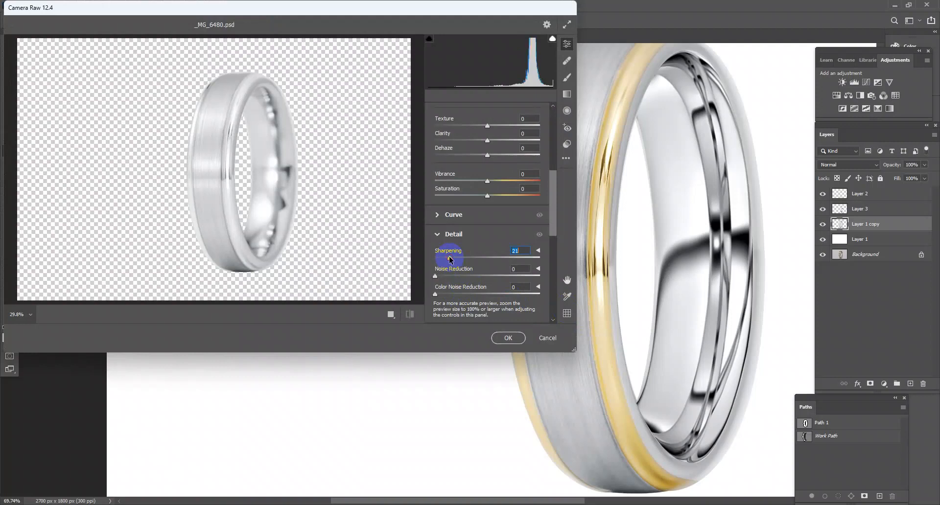
pyautogui.scroll(1, 489, 166)
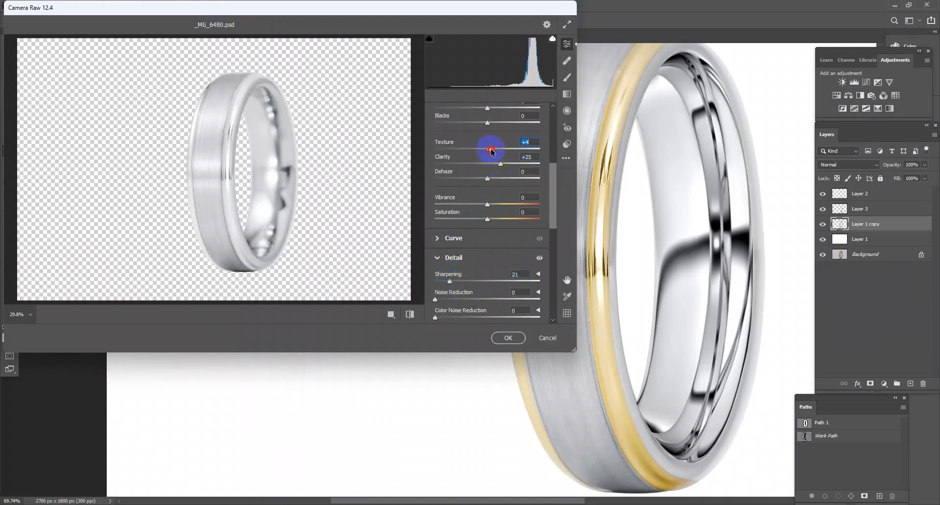
pyautogui.scroll(2, 493, 151)
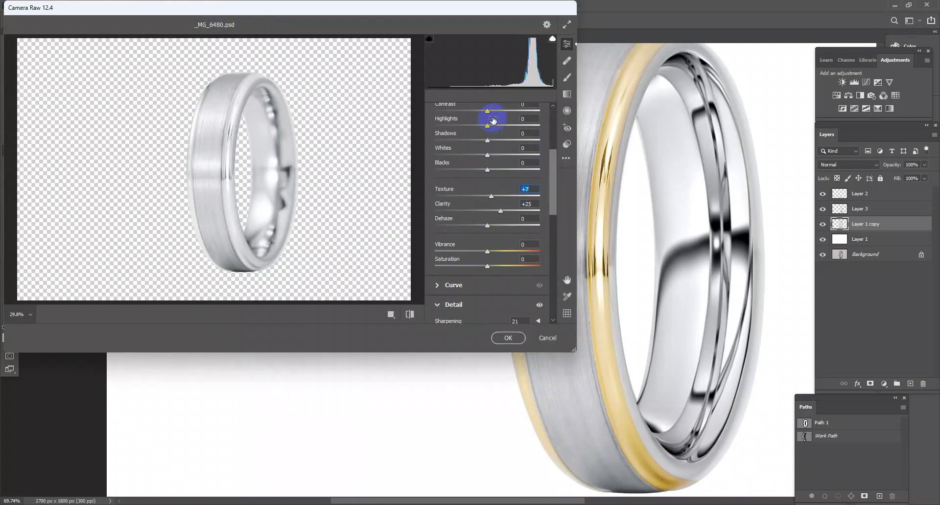
pyautogui.click(510, 343)
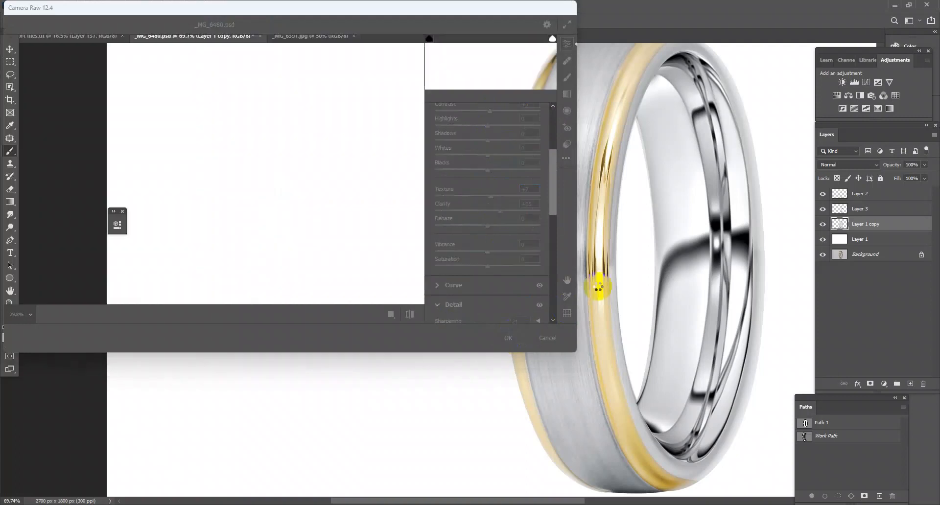
pyautogui.moveTo(627, 288); pyautogui.dragTo(697, 353)
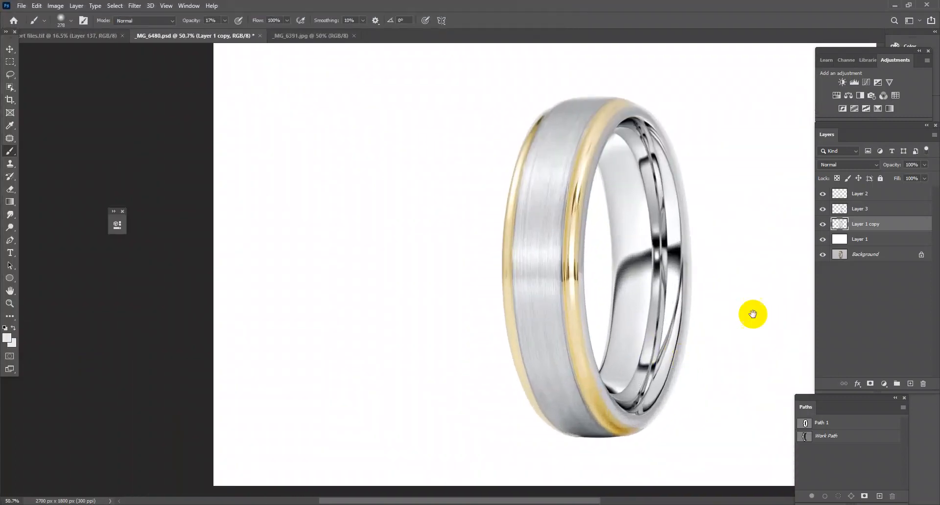
pyautogui.moveTo(647, 243); pyautogui.dragTo(669, 255)
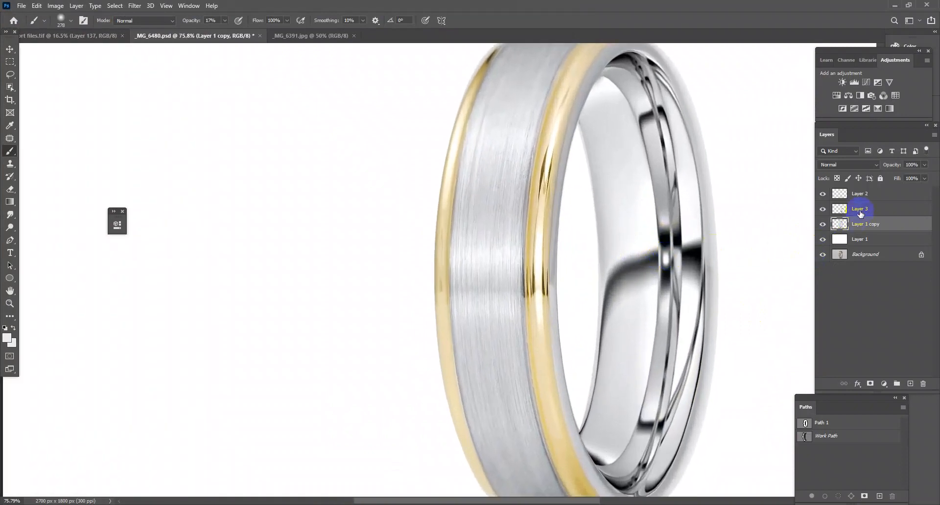
# Load Layer 3's inner wall outline as a selection and fill it with light grey on a new layer above it.
pyautogui.click(860, 214)
pyautogui.click(911, 384)
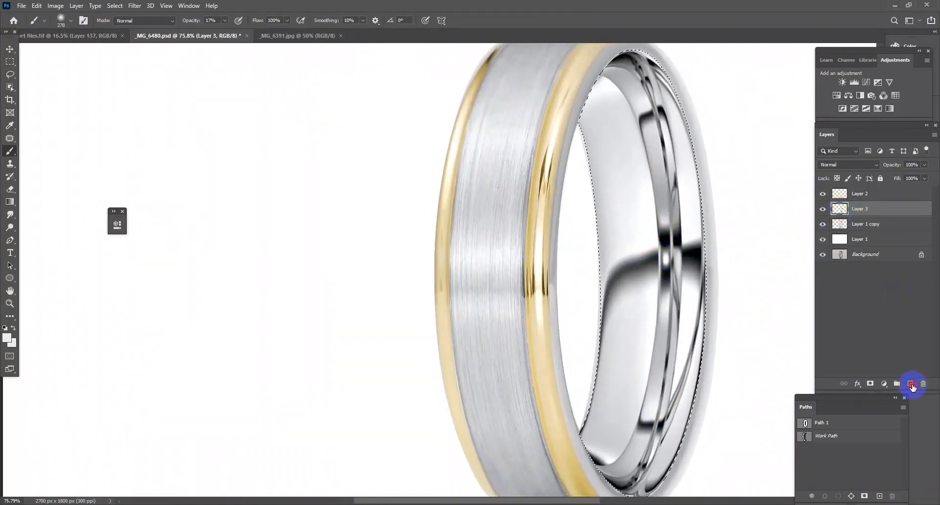
pyautogui.hotkey('alt', 'BackSpace')
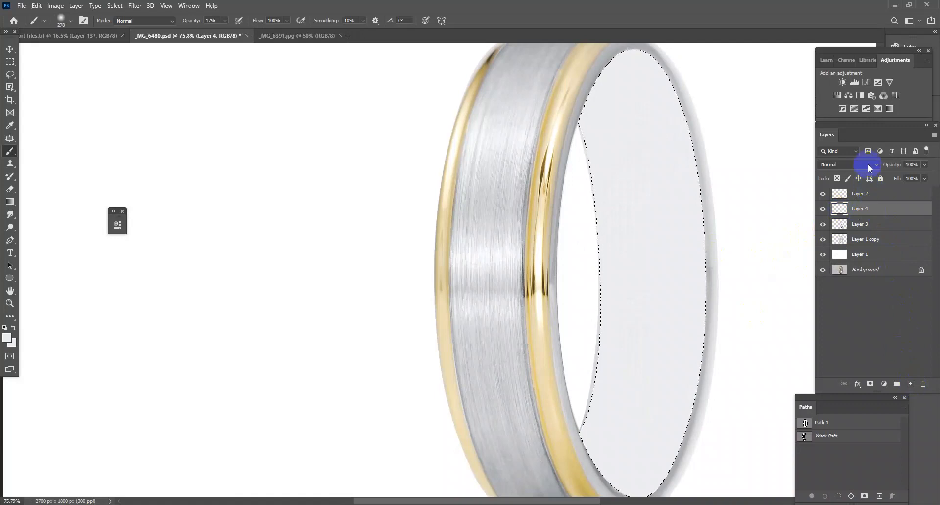
# Change the inner wall's grey fill layer to Color blending and merge it into Layer 3.
pyautogui.click(866, 165)
pyautogui.click(833, 393)
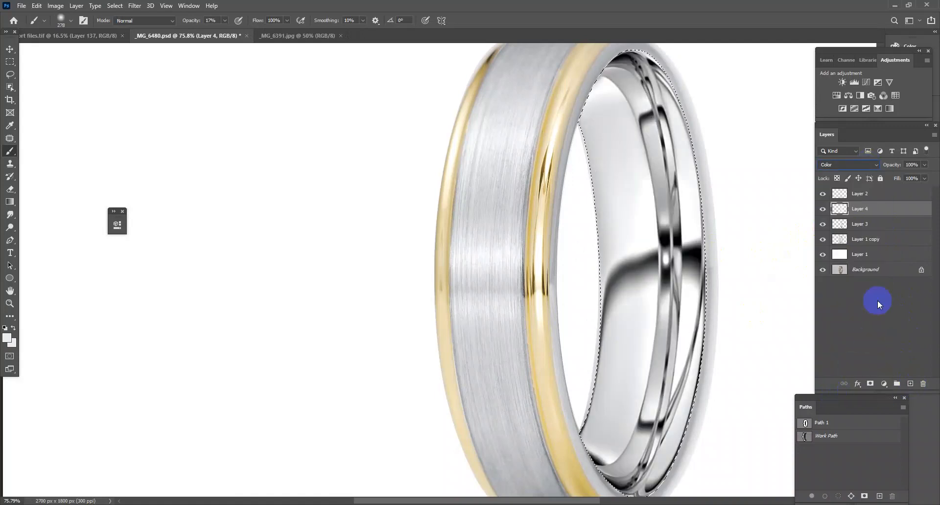
pyautogui.hotkey('ctrl', 'e')
# Warp the inner wall on Layer 3 slightly so its edges fit the ring's inner opening.
pyautogui.moveTo(668, 341); pyautogui.dragTo(676, 227)
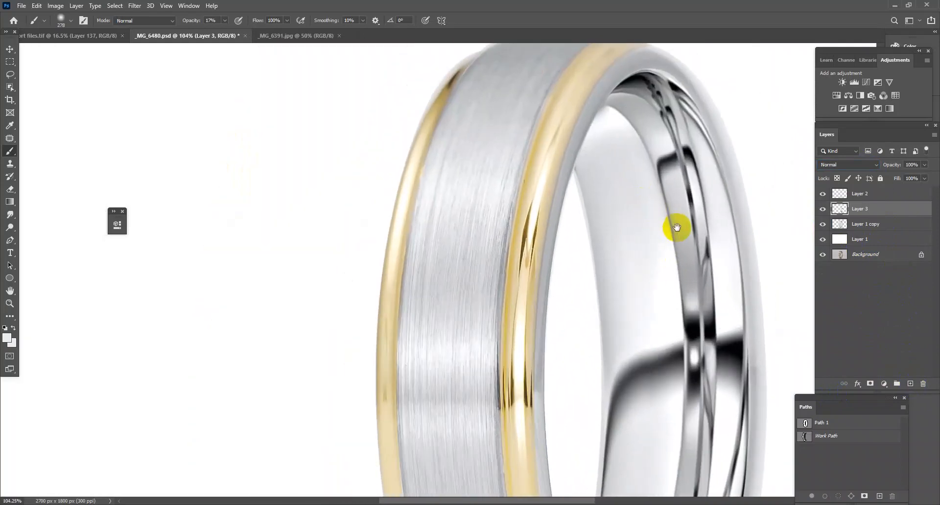
pyautogui.hotkey('ctrl', 't')
pyautogui.rightClick(607, 200)
pyautogui.click(621, 267)
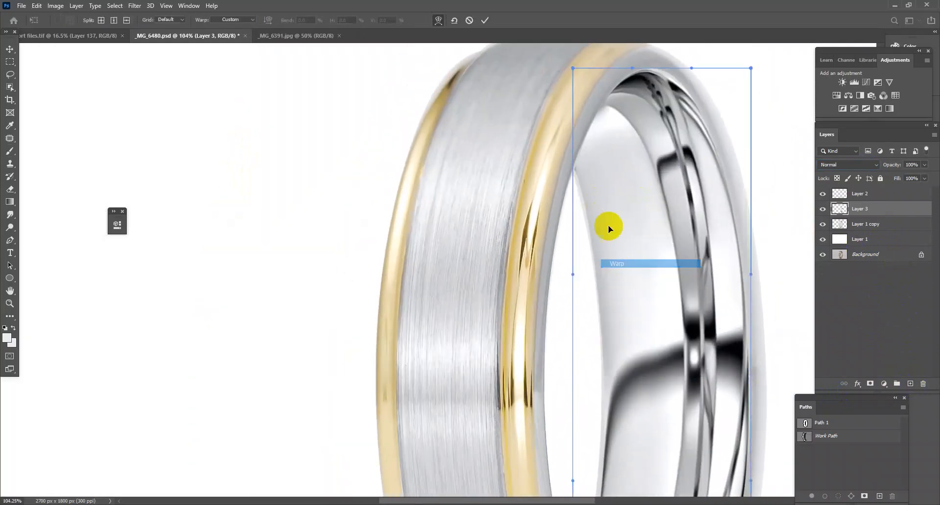
pyautogui.moveTo(587, 190); pyautogui.dragTo(584, 190)
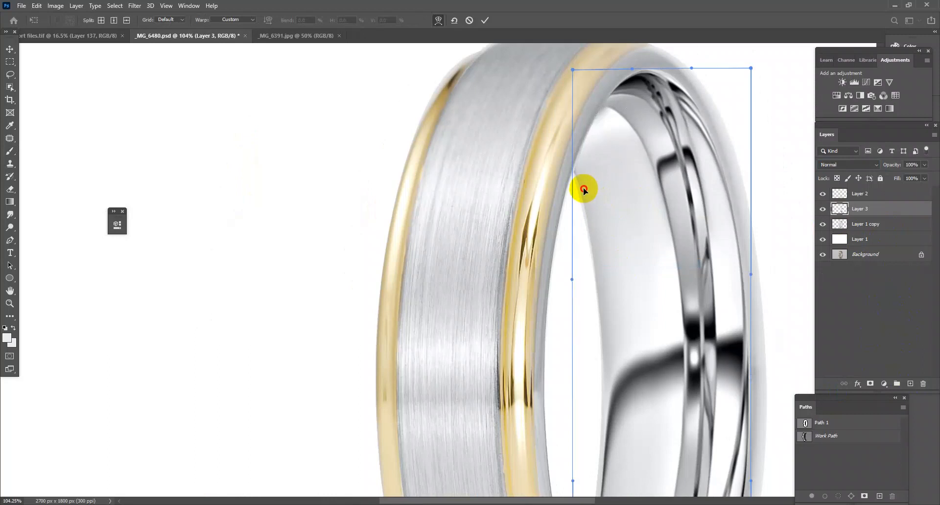
pyautogui.moveTo(678, 166)
pyautogui.mouseDown()
pyautogui.moveTo(669, 148)
pyautogui.moveTo(663, 172)
pyautogui.mouseUp()
pyautogui.moveTo(642, 378); pyautogui.dragTo(674, 409)
pyautogui.moveTo(656, 310); pyautogui.dragTo(654, 308)
pyautogui.moveTo(631, 443); pyautogui.dragTo(633, 448)
pyautogui.moveTo(610, 368); pyautogui.dragTo(567, 308)
pyautogui.press('Return')
# Merge the warped inner wall on Layer 3 into Layer 1 copy.
pyautogui.moveTo(625, 321)
pyautogui.mouseDown()
pyautogui.moveTo(676, 346)
pyautogui.moveTo(701, 294)
pyautogui.mouseUp()
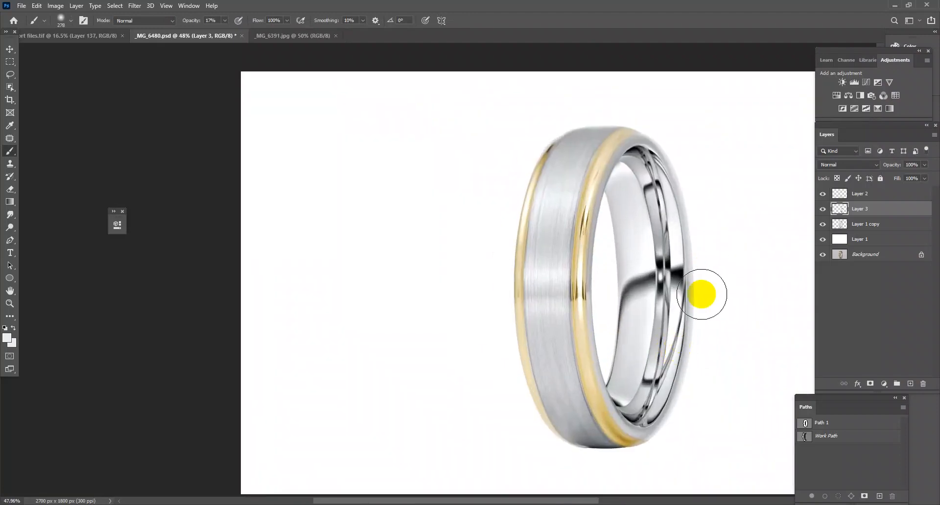
pyautogui.moveTo(598, 232); pyautogui.dragTo(640, 277)
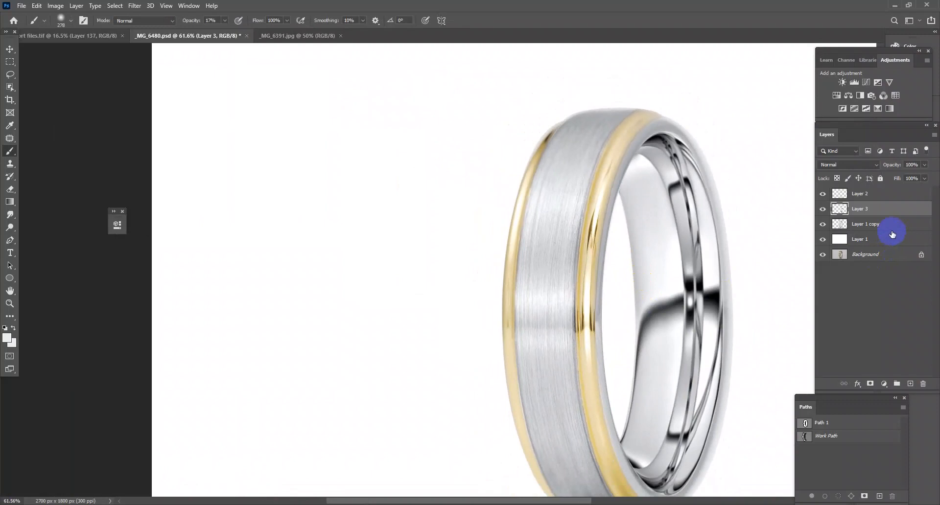
pyautogui.hotkey('ctrl', 'e')
# Load the gold bands' outline from Layer 2 as a selection and add a new layer above it.
pyautogui.click(853, 193)
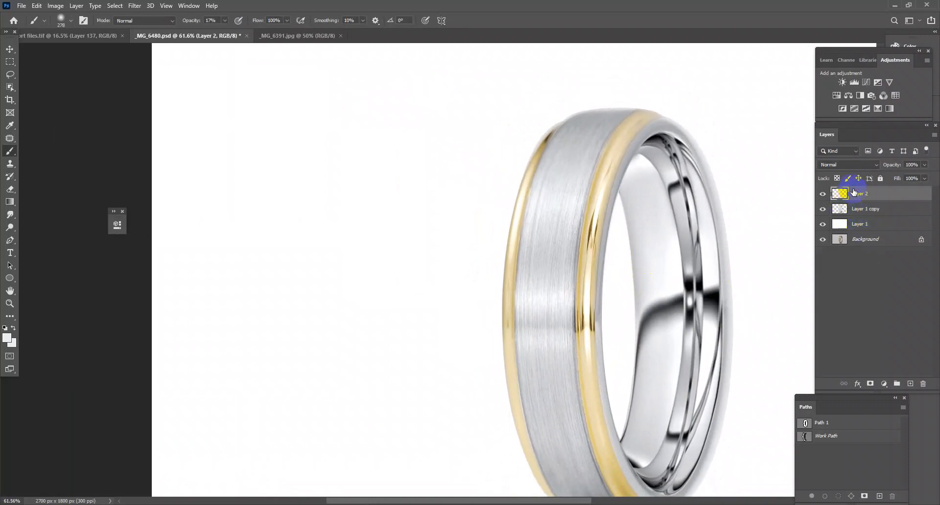
pyautogui.click(926, 344)
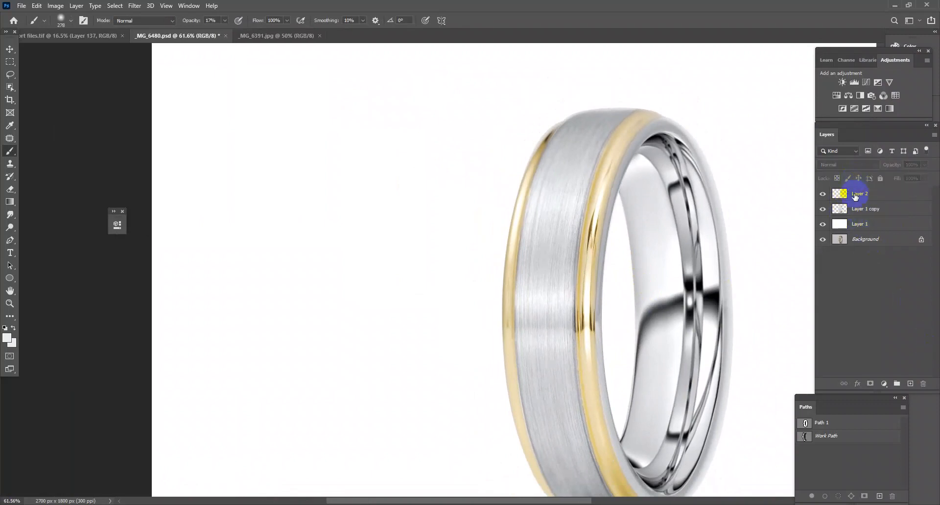
pyautogui.click(840, 194)
pyautogui.keyDown('ctrl'); pyautogui.click(841, 195); pyautogui.keyUp('ctrl')
pyautogui.click(910, 384)
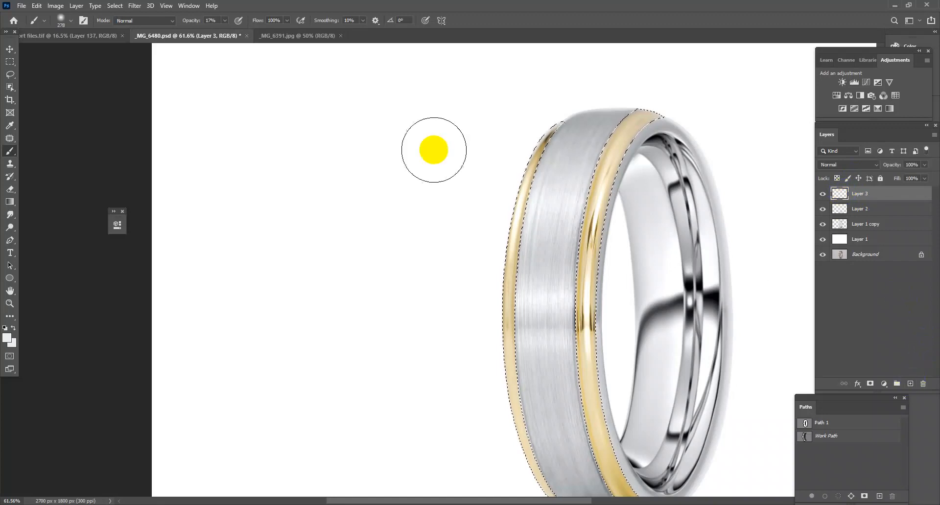
# Sample a light gold swatch from the support files document and fill the selected bands with it on the ring image's new layer.
pyautogui.click(73, 32)
pyautogui.keyDown('alt'); pyautogui.click(651, 296); pyautogui.keyUp('alt')
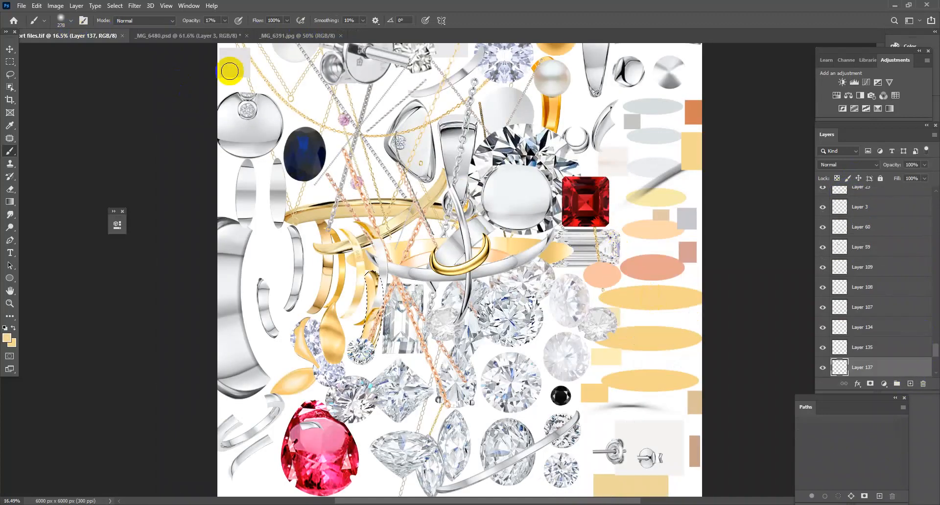
pyautogui.click(164, 36)
pyautogui.hotkey('alt', 'BackSpace')
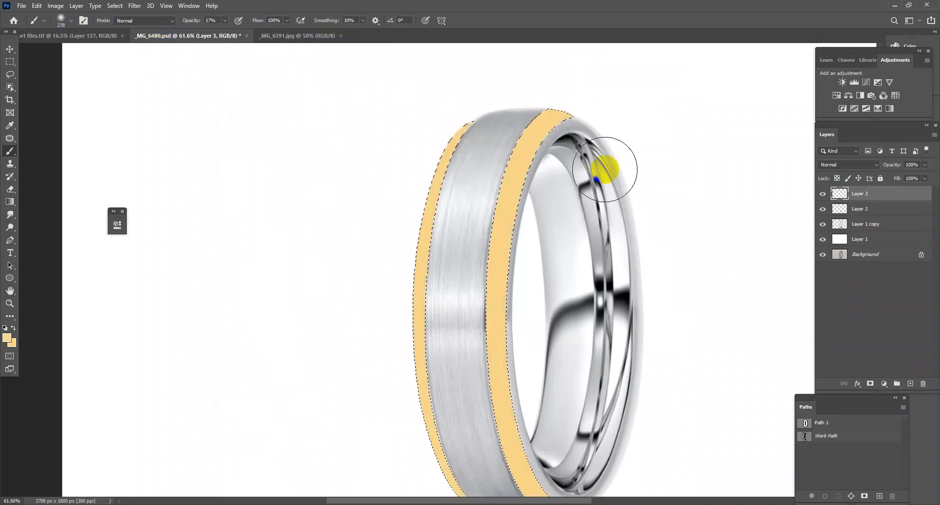
# Set the gold fill layer's blend mode to Color.
pyautogui.click(862, 166)
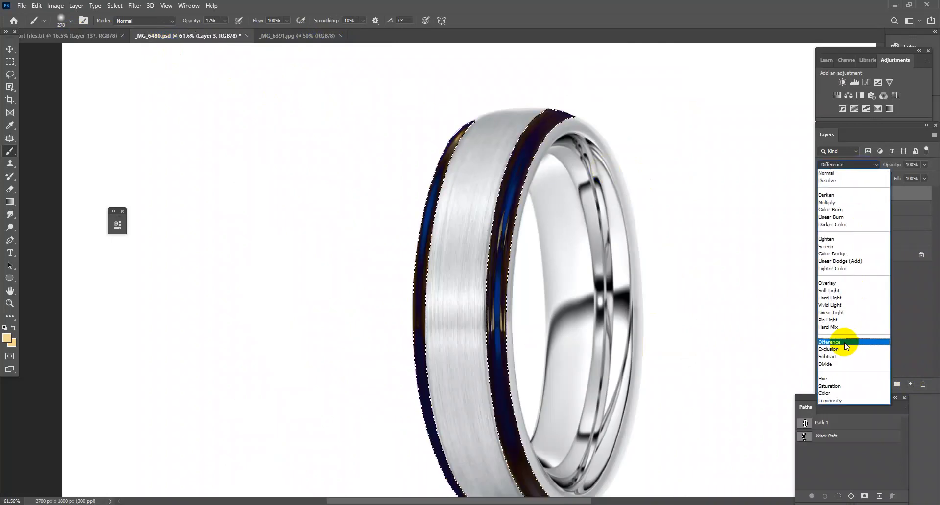
pyautogui.click(829, 393)
pyautogui.moveTo(649, 231); pyautogui.dragTo(667, 287)
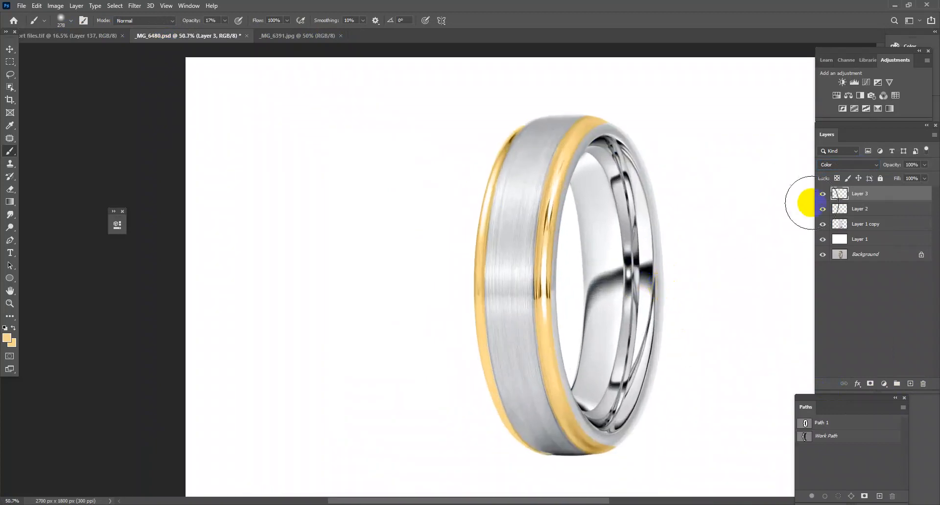
# Merge the gold fill, Layer 2 and Layer 1 copy into one ring layer and save the document.
pyautogui.keyDown('shift'); pyautogui.click(867, 225); pyautogui.keyUp('shift')
pyautogui.hotkey('ctrl', 'e')
pyautogui.moveTo(546, 425); pyautogui.dragTo(502, 250)
pyautogui.moveTo(613, 354); pyautogui.dragTo(636, 384)
pyautogui.hotkey('ctrl', 's')
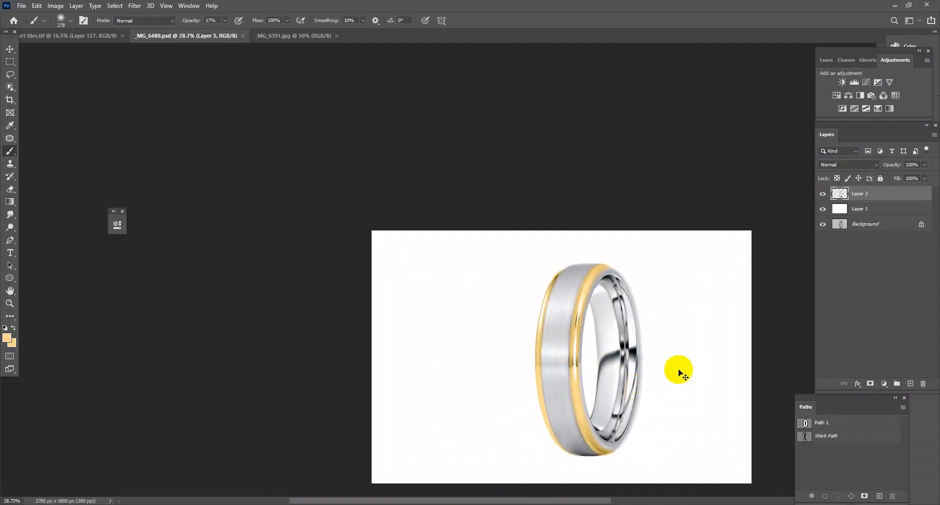
# Crop empty space from both sides of the ring, keeping the full height, for a canvas of about 1733 x 1800 px.
pyautogui.click(11, 99)
pyautogui.moveTo(371, 349); pyautogui.dragTo(422, 348)
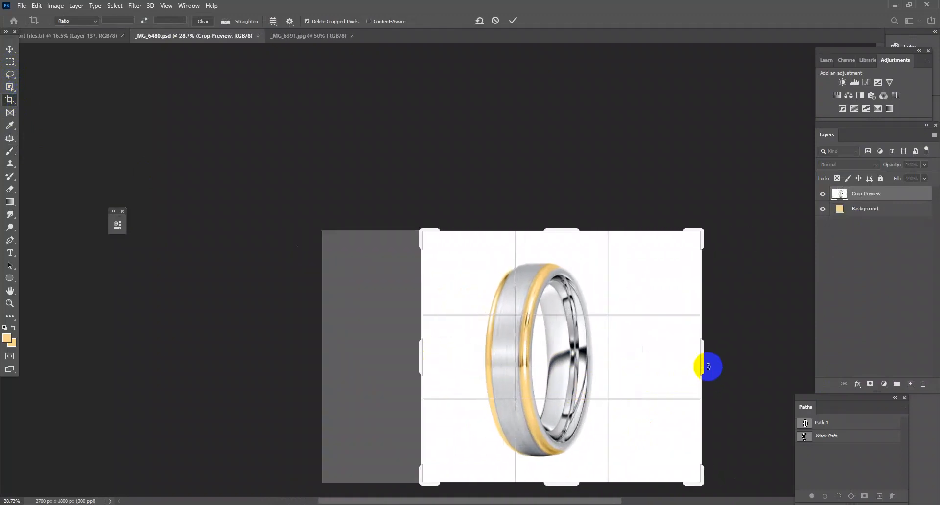
pyautogui.moveTo(699, 357); pyautogui.dragTo(686, 360)
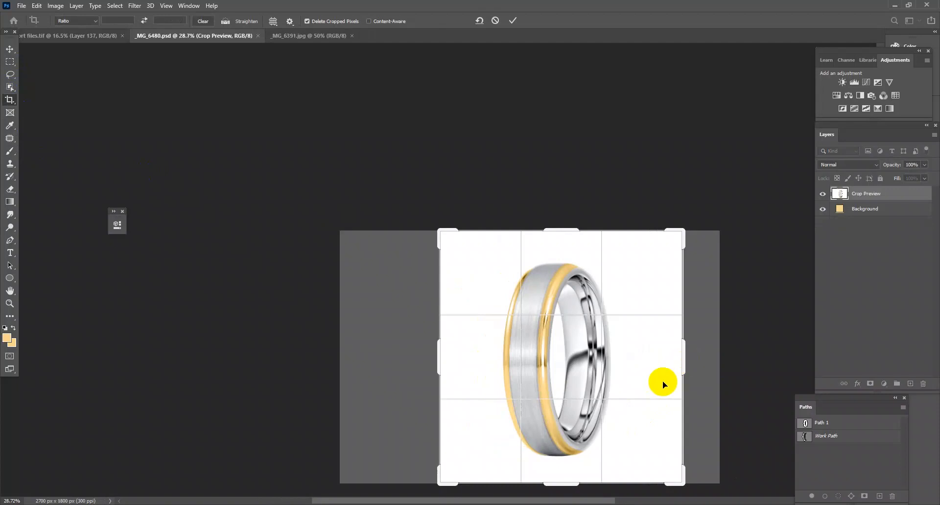
pyautogui.press('Return')
pyautogui.moveTo(622, 312); pyautogui.dragTo(600, 331)
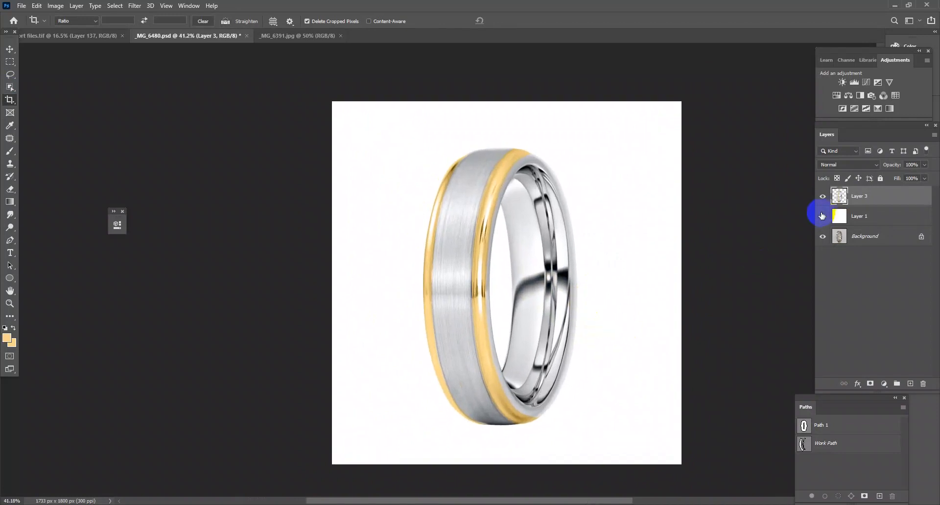
# Hide the white Layer 1 and select the ring's reflection on the original background with a closed, curved Pen path.
pyautogui.click(822, 217)
pyautogui.click(11, 240)
pyautogui.moveTo(460, 432); pyautogui.dragTo(497, 441)
pyautogui.moveTo(497, 441); pyautogui.dragTo(506, 321)
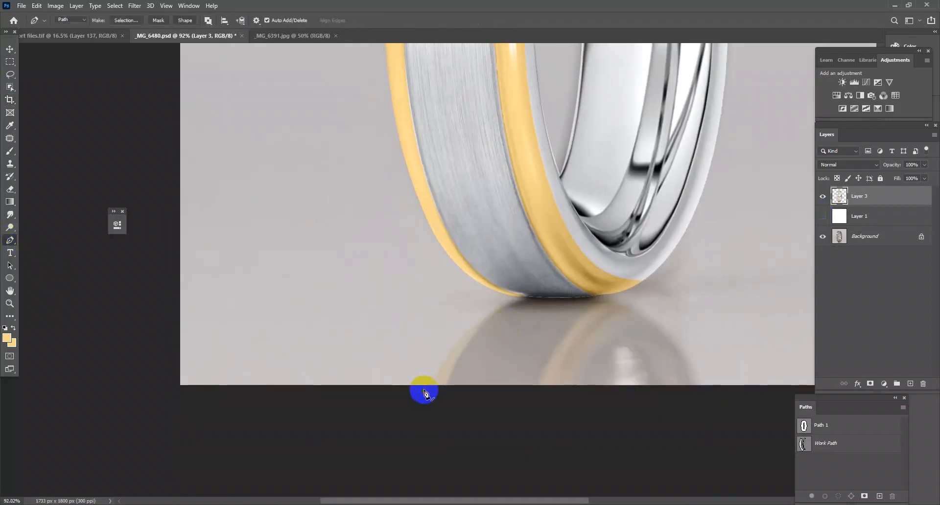
pyautogui.click(423, 391)
pyautogui.moveTo(551, 287); pyautogui.dragTo(576, 276)
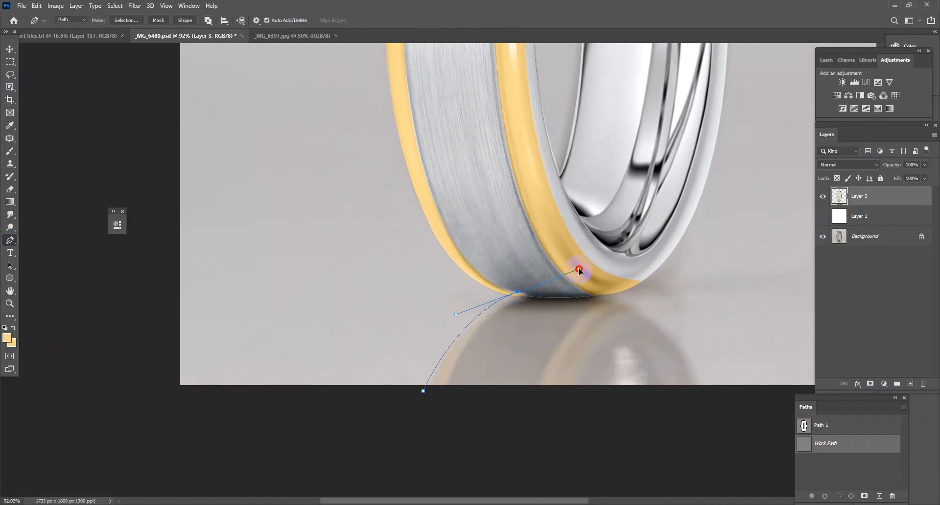
pyautogui.moveTo(707, 407); pyautogui.dragTo(728, 267)
pyautogui.moveTo(461, 296); pyautogui.dragTo(430, 245)
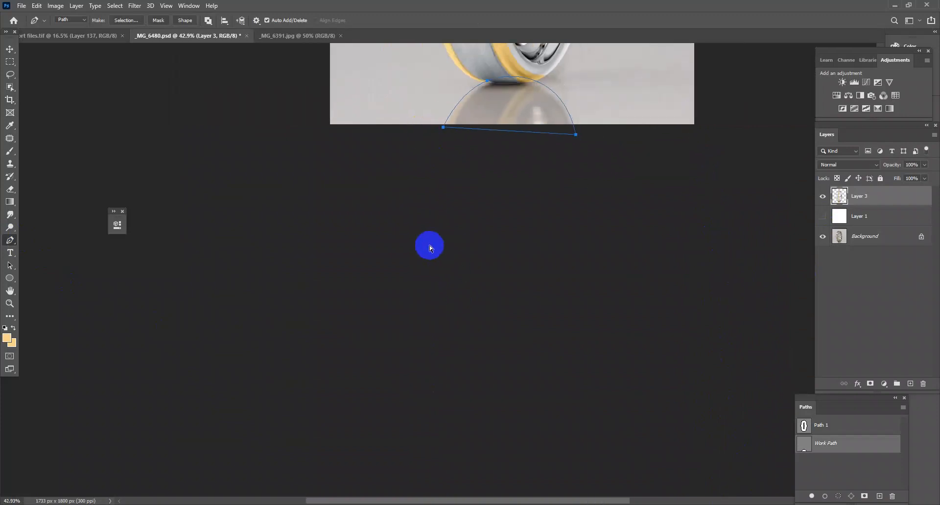
pyautogui.hotkey('ctrl', 'Return')
pyautogui.moveTo(495, 229); pyautogui.dragTo(492, 458)
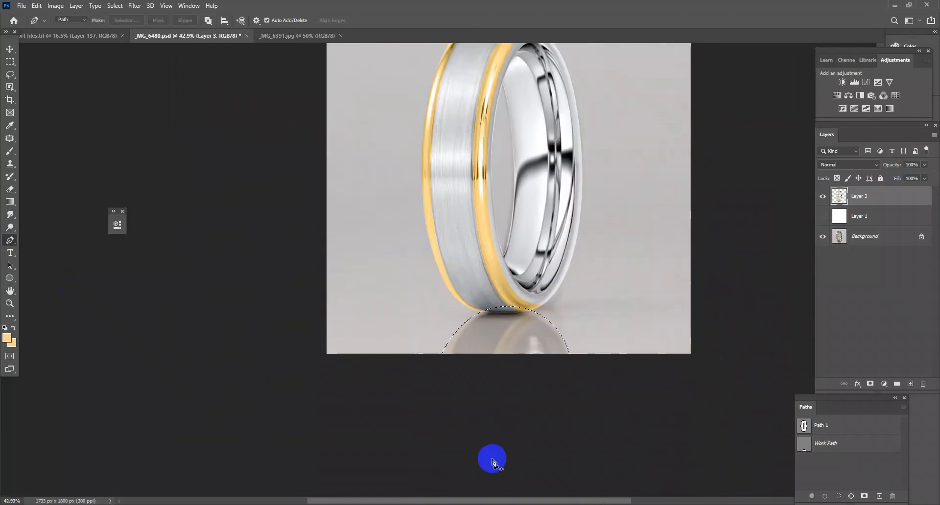
# Feather the reflection selection with a radius of 10 pixels.
pyautogui.hotkey('shift', 'F6')
pyautogui.write('10')
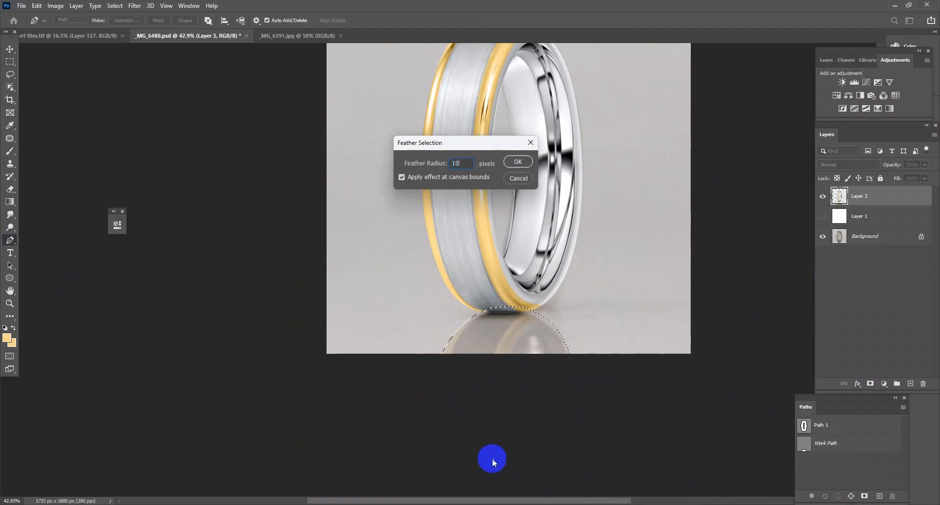
pyautogui.press('Return')
# Copy the selected reflection from the Background onto a new layer, show the white Layer 1 and stack the copy above it.
pyautogui.click(888, 240)
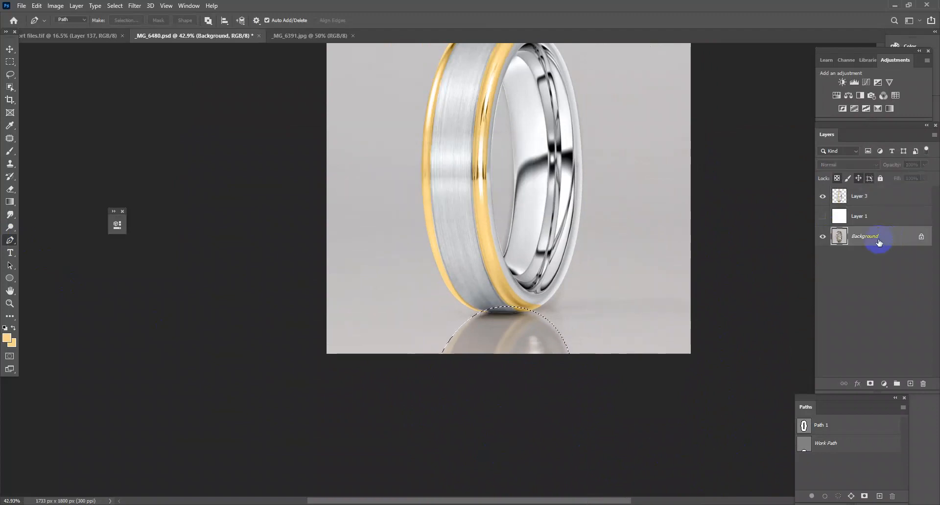
pyautogui.hotkey('ctrl', 'j')
pyautogui.click(822, 216)
pyautogui.moveTo(859, 216); pyautogui.dragTo(867, 208)
# Lower the reflection layer's fill to 24% and save the document.
pyautogui.moveTo(583, 297)
pyautogui.mouseDown()
pyautogui.moveTo(595, 309)
pyautogui.moveTo(573, 298)
pyautogui.mouseUp()
pyautogui.moveTo(577, 295); pyautogui.dragTo(596, 299)
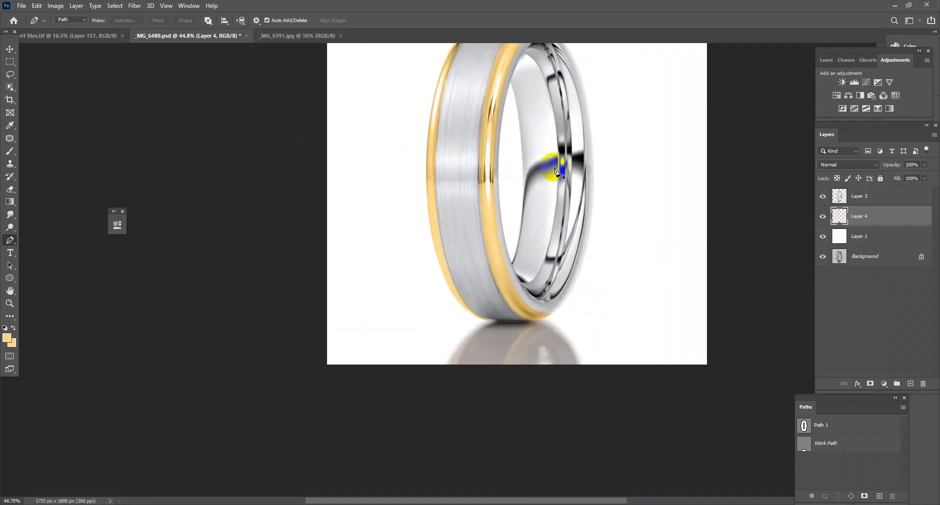
pyautogui.moveTo(928, 182); pyautogui.dragTo(895, 193)
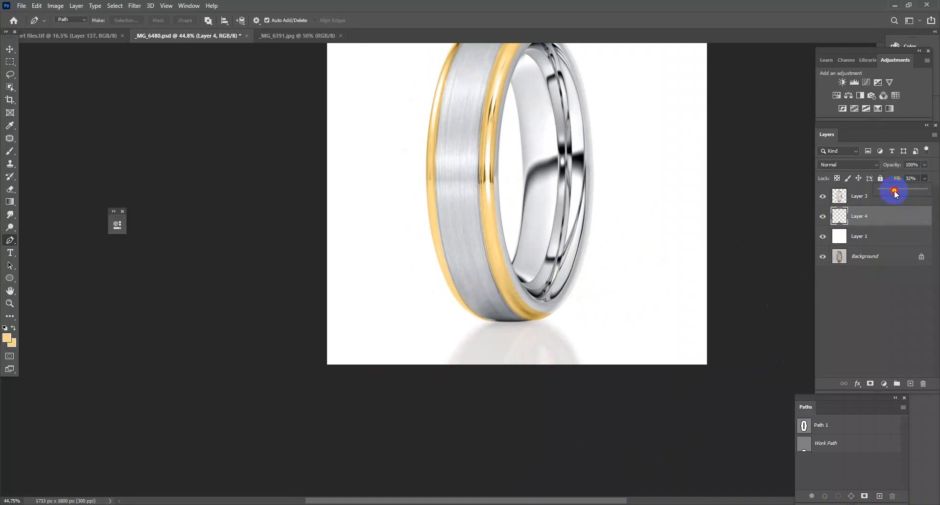
pyautogui.moveTo(891, 191); pyautogui.dragTo(890, 190)
pyautogui.moveTo(581, 307); pyautogui.dragTo(520, 243)
pyautogui.moveTo(577, 255); pyautogui.dragTo(634, 272)
pyautogui.moveTo(627, 305)
pyautogui.mouseDown()
pyautogui.moveTo(598, 268)
pyautogui.moveTo(623, 310)
pyautogui.mouseUp()
pyautogui.hotkey('ctrl', 's')
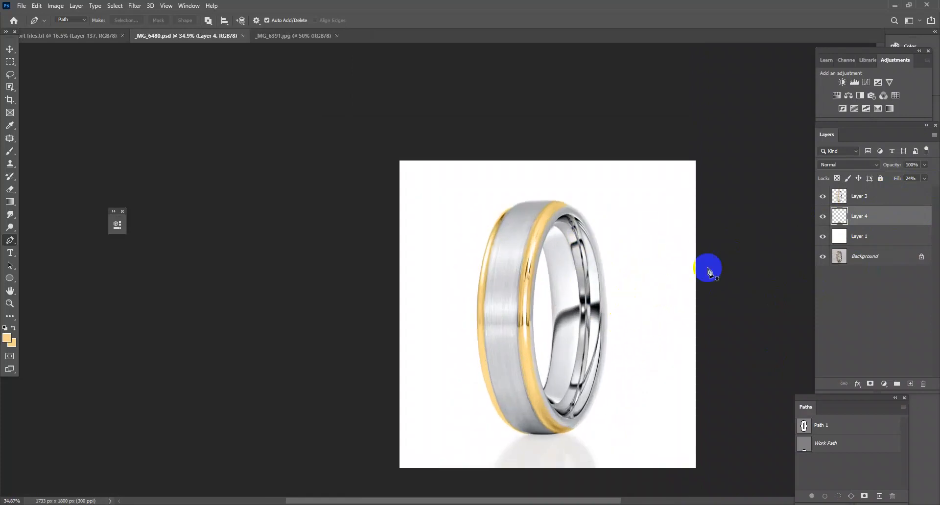
# Crop the canvas closer around the ring at the top and both sides, to about 1222 x 1668 px.
pyautogui.click(9, 100)
pyautogui.moveTo(545, 162); pyautogui.dragTo(551, 172)
pyautogui.moveTo(392, 318); pyautogui.dragTo(410, 319)
pyautogui.moveTo(685, 319); pyautogui.dragTo(657, 316)
pyautogui.moveTo(436, 310); pyautogui.dragTo(443, 310)
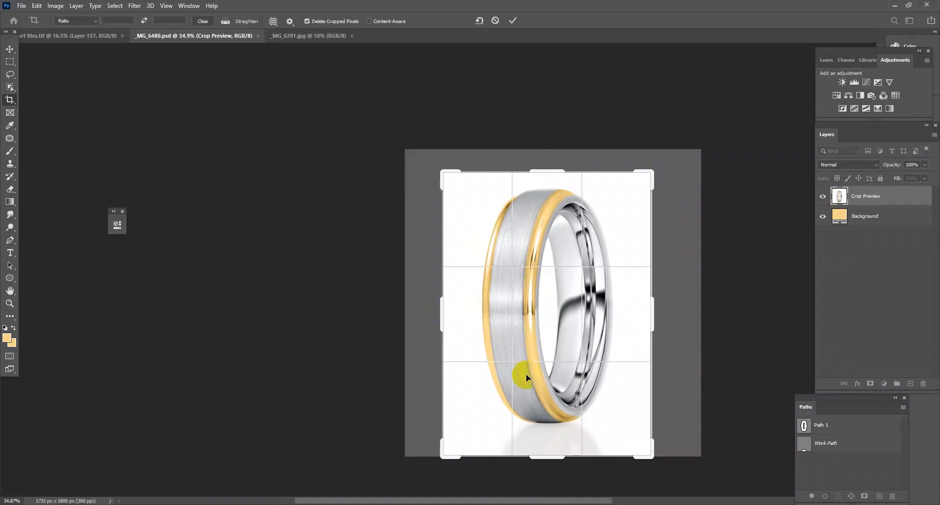
pyautogui.moveTo(585, 356); pyautogui.dragTo(579, 366)
pyautogui.press('Return')
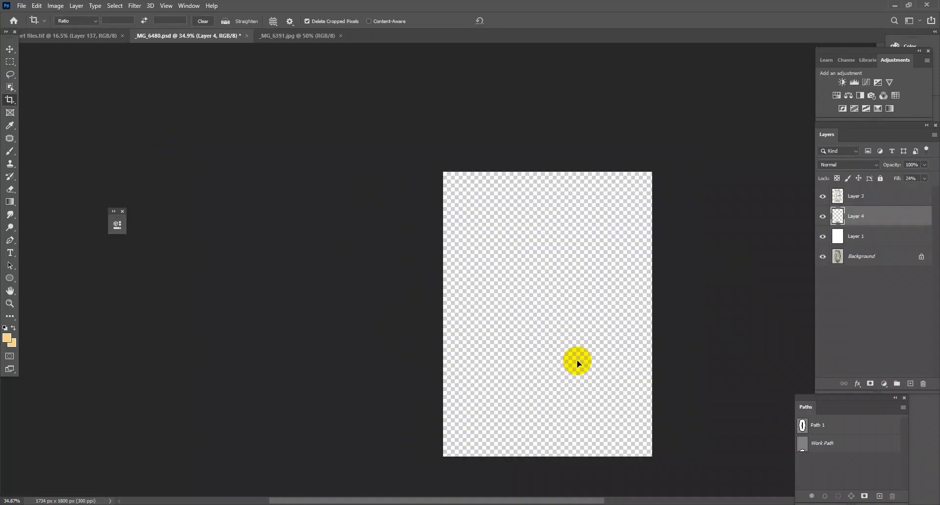
# Compare the retouched ring with the original photo by repeatedly showing the Background layer alone and restoring all layers.
pyautogui.moveTo(577, 331); pyautogui.dragTo(621, 352)
pyautogui.moveTo(641, 350); pyautogui.dragTo(694, 327)
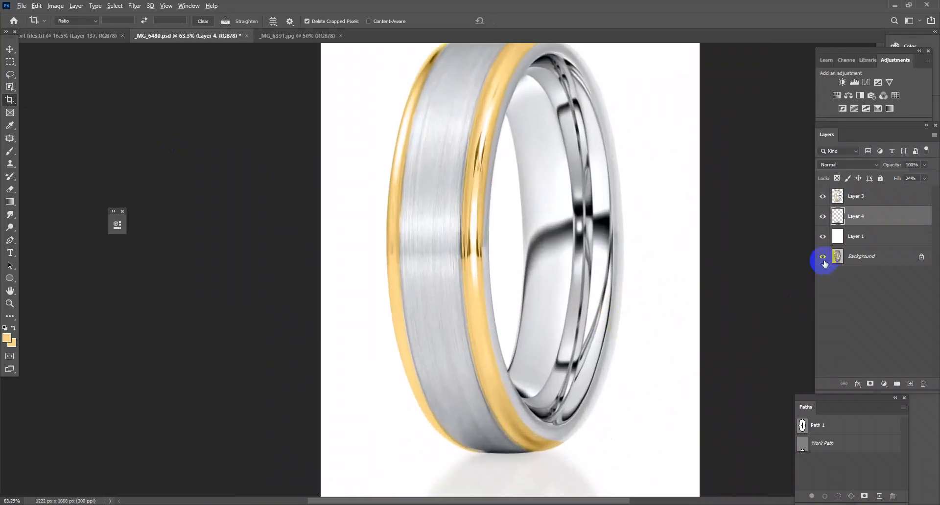
pyautogui.keyDown('alt'); pyautogui.click(823, 259); pyautogui.keyUp('alt')
pyautogui.keyDown('alt'); pyautogui.click(823, 259); pyautogui.keyUp('alt')
pyautogui.keyDown('alt'); pyautogui.click(823, 260); pyautogui.keyUp('alt')
pyautogui.keyDown('alt'); pyautogui.click(823, 260); pyautogui.keyUp('alt')
pyautogui.keyDown('alt'); pyautogui.click(823, 260); pyautogui.keyUp('alt')
pyautogui.keyDown('alt'); pyautogui.click(824, 259); pyautogui.keyUp('alt')
pyautogui.scroll(-2, 589, 344)
pyautogui.scroll(1, 613, 300)
pyautogui.keyDown('alt'); pyautogui.click(821, 259); pyautogui.keyUp('alt')
pyautogui.keyDown('alt'); pyautogui.click(821, 259); pyautogui.keyUp('alt')
pyautogui.keyDown('alt'); pyautogui.click(822, 259); pyautogui.keyUp('alt')
pyautogui.keyDown('alt'); pyautogui.click(821, 259); pyautogui.keyUp('alt')
pyautogui.keyDown('alt'); pyautogui.click(821, 259); pyautogui.keyUp('alt')
pyautogui.keyDown('alt'); pyautogui.click(822, 259); pyautogui.keyUp('alt')
pyautogui.keyDown('alt'); pyautogui.click(822, 259); pyautogui.keyUp('alt')
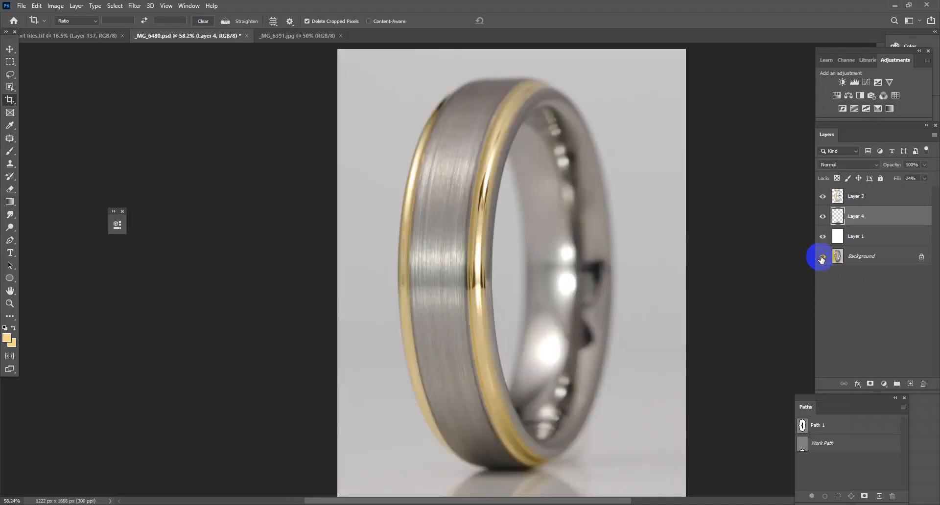
pyautogui.keyDown('alt'); pyautogui.click(821, 259); pyautogui.keyUp('alt')
pyautogui.keyDown('alt'); pyautogui.click(821, 259); pyautogui.keyUp('alt')
pyautogui.keyDown('alt'); pyautogui.click(821, 259); pyautogui.keyUp('alt')
pyautogui.keyDown('alt'); pyautogui.click(821, 259); pyautogui.keyUp('alt')
pyautogui.keyDown('alt'); pyautogui.click(822, 259); pyautogui.keyUp('alt')
pyautogui.keyDown('alt'); pyautogui.click(821, 259); pyautogui.keyUp('alt')
pyautogui.keyDown('alt'); pyautogui.click(821, 259); pyautogui.keyUp('alt')
pyautogui.keyDown('alt'); pyautogui.click(821, 259); pyautogui.keyUp('alt')
pyautogui.keyDown('alt'); pyautogui.click(822, 259); pyautogui.keyUp('alt')
pyautogui.keyDown('alt'); pyautogui.click(821, 259); pyautogui.keyUp('alt')
pyautogui.keyDown('alt'); pyautogui.click(821, 259); pyautogui.keyUp('alt')
pyautogui.keyDown('alt'); pyautogui.click(821, 259); pyautogui.keyUp('alt')
pyautogui.keyDown('alt'); pyautogui.click(822, 259); pyautogui.keyUp('alt')
pyautogui.keyDown('alt'); pyautogui.click(821, 259); pyautogui.keyUp('alt')
pyautogui.keyDown('alt'); pyautogui.click(821, 259); pyautogui.keyUp('alt')
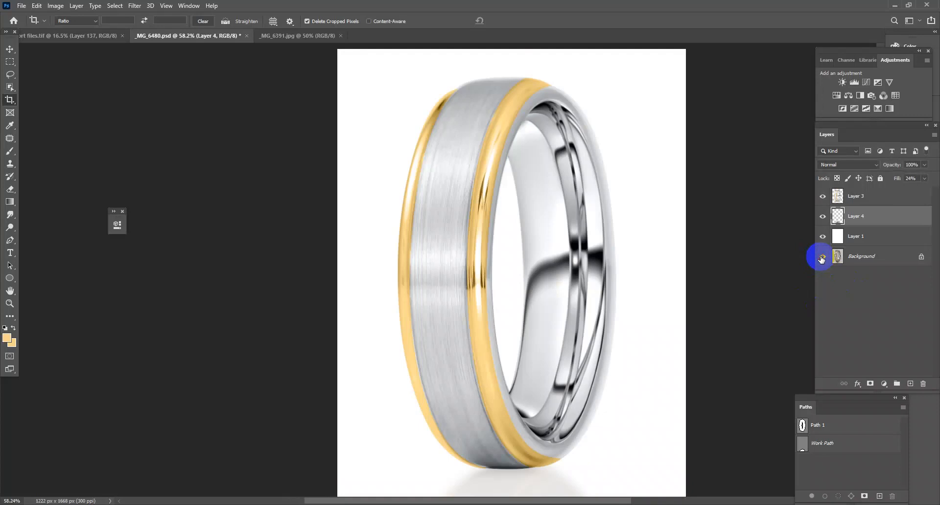
# Group Layer 3, Layer 4 and Layer 1 together, leaving the Background outside the group.
pyautogui.scroll(-2, 673, 299)
pyautogui.click(887, 200)
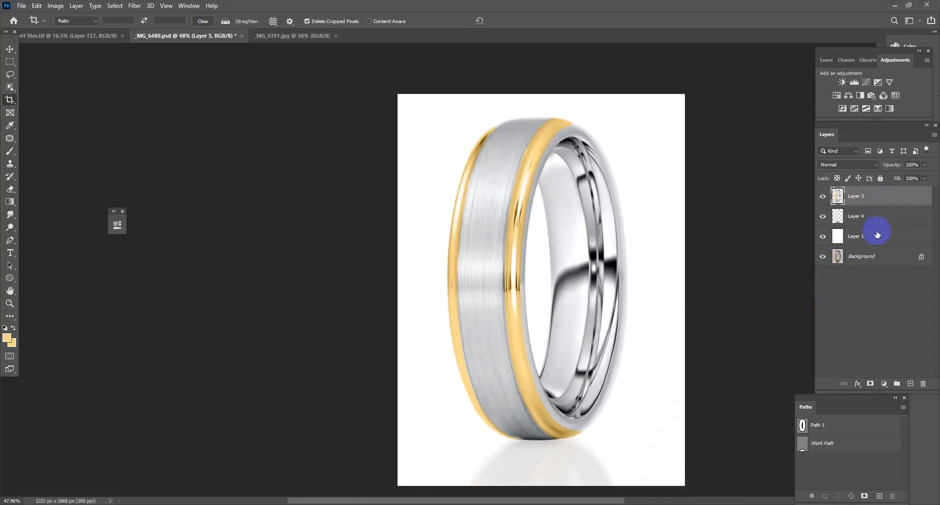
pyautogui.keyDown('shift'); pyautogui.click(875, 235); pyautogui.keyUp('shift')
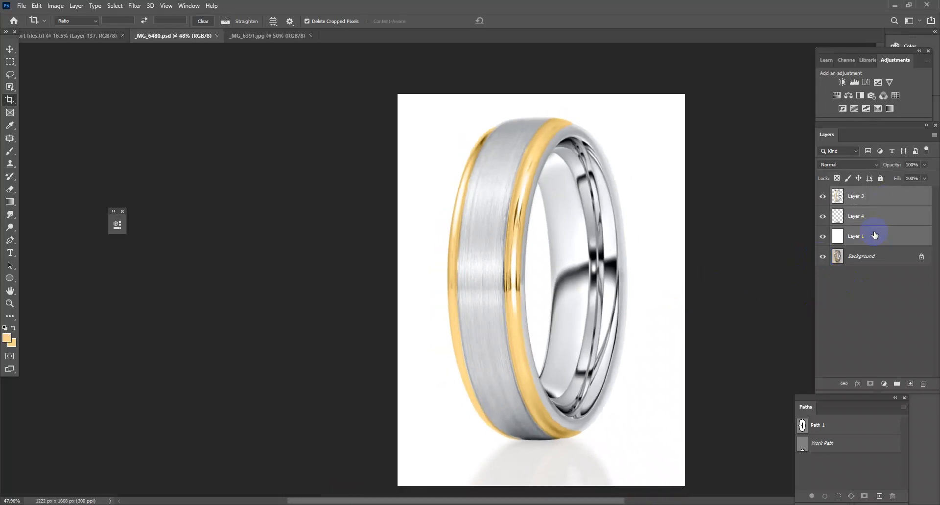
pyautogui.hotkey('ctrl', 'g')
# Extend the canvas to the right of the ring with the Crop tool, making it about 2342 x 1668 px.
pyautogui.click(10, 100)
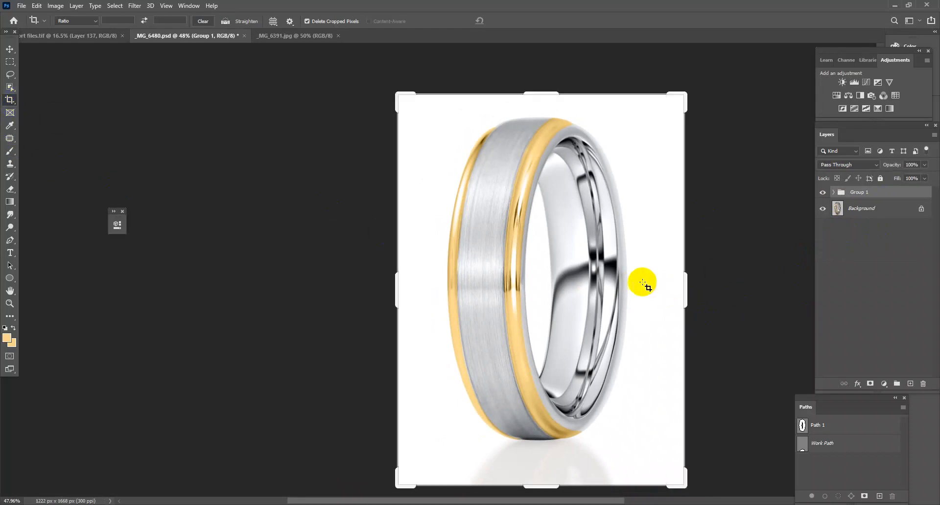
pyautogui.moveTo(687, 284); pyautogui.dragTo(820, 270)
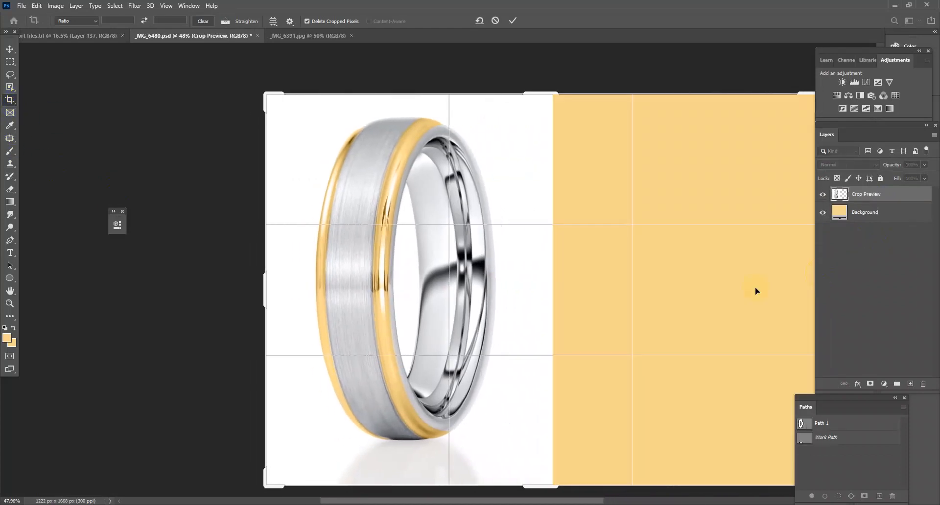
pyautogui.press('Return')
# Move the retouched ring group onto the added canvas area, side by side with the original photo, and fit the image in view.
pyautogui.hotkey('ctrl', 't')
pyautogui.moveTo(473, 289); pyautogui.dragTo(703, 301)
pyautogui.press('Return')
pyautogui.press('c')
pyautogui.hotkey('ctrl', '0')
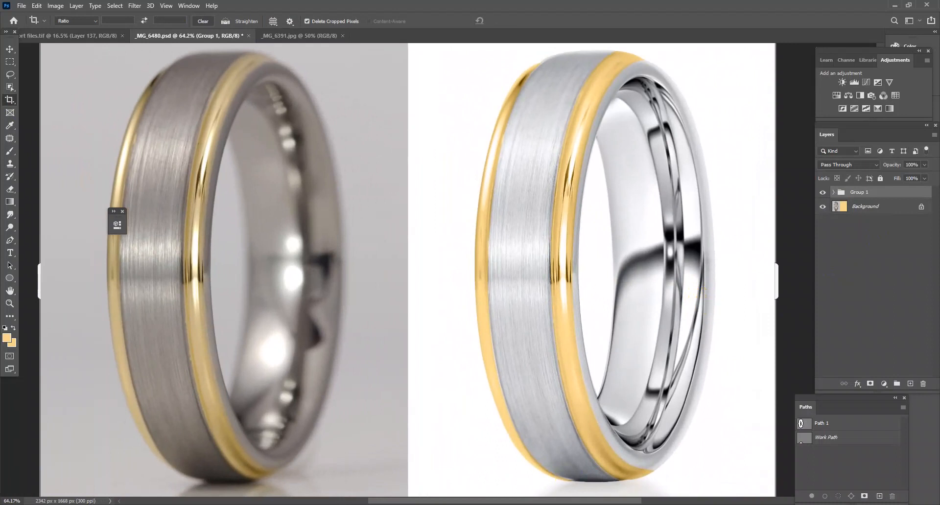